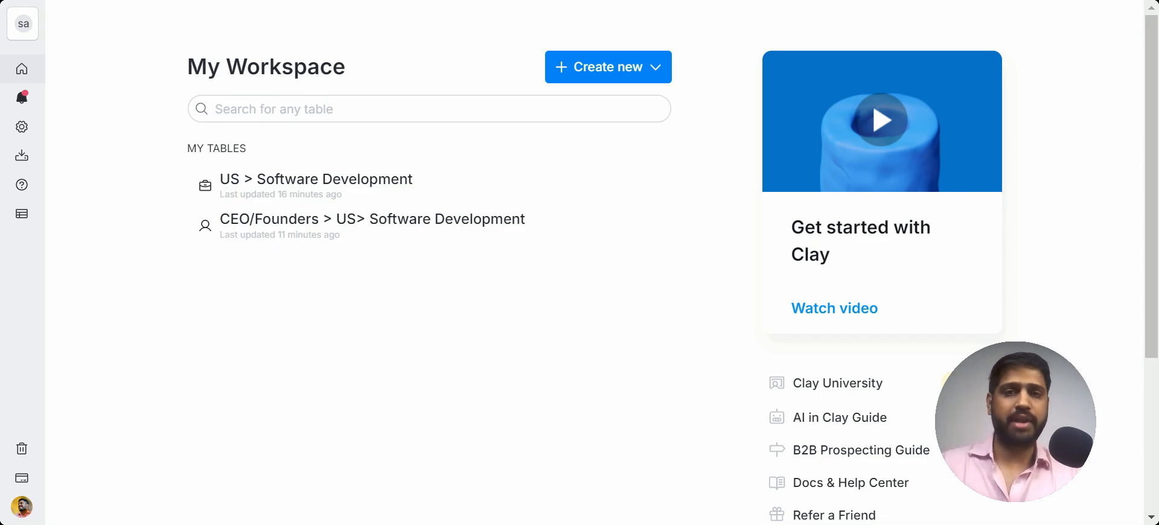
Step: Open the CEO/Founders > US> Software Development table and review its columns
click(469, 230)
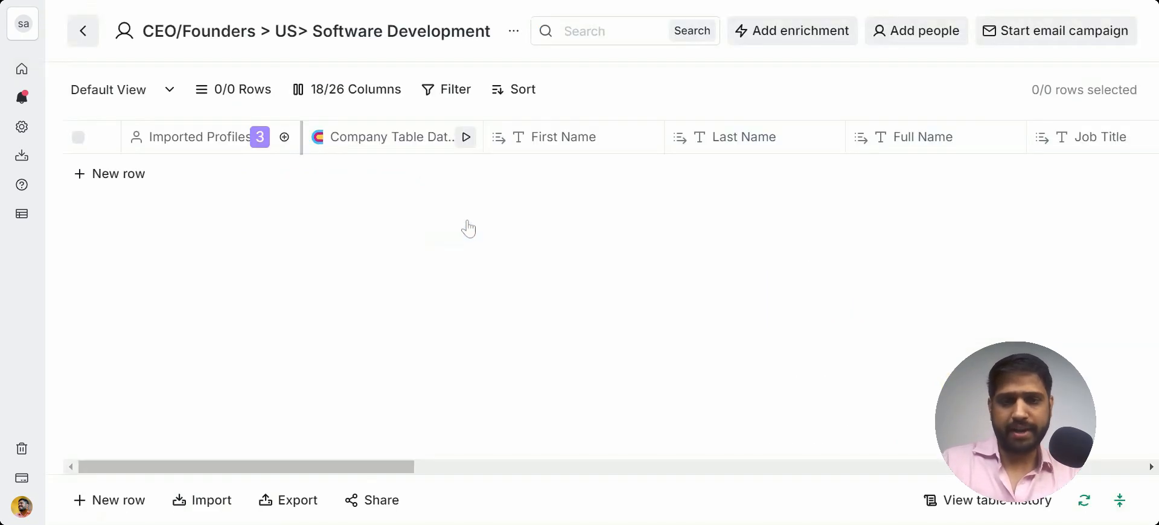
scroll(783, 230, right, 1)
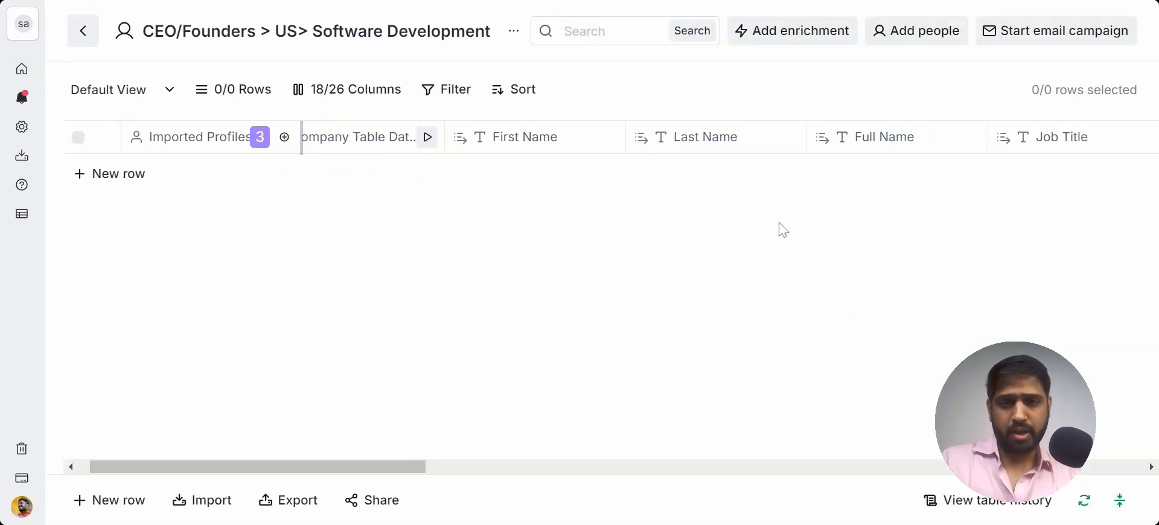
scroll(783, 230, right, 3)
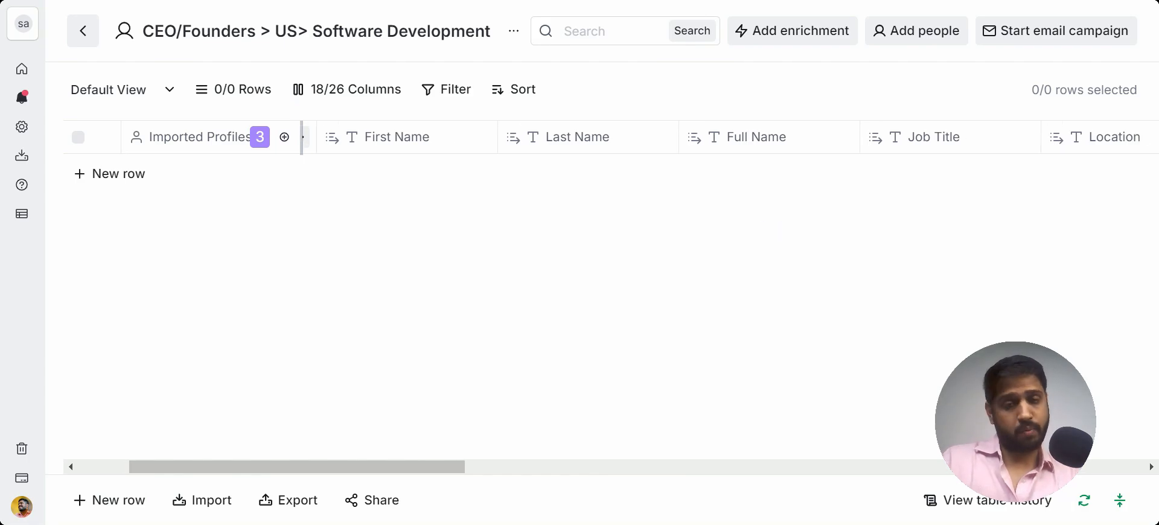
scroll(603, 301, right, 3)
scroll(604, 302, left, 5)
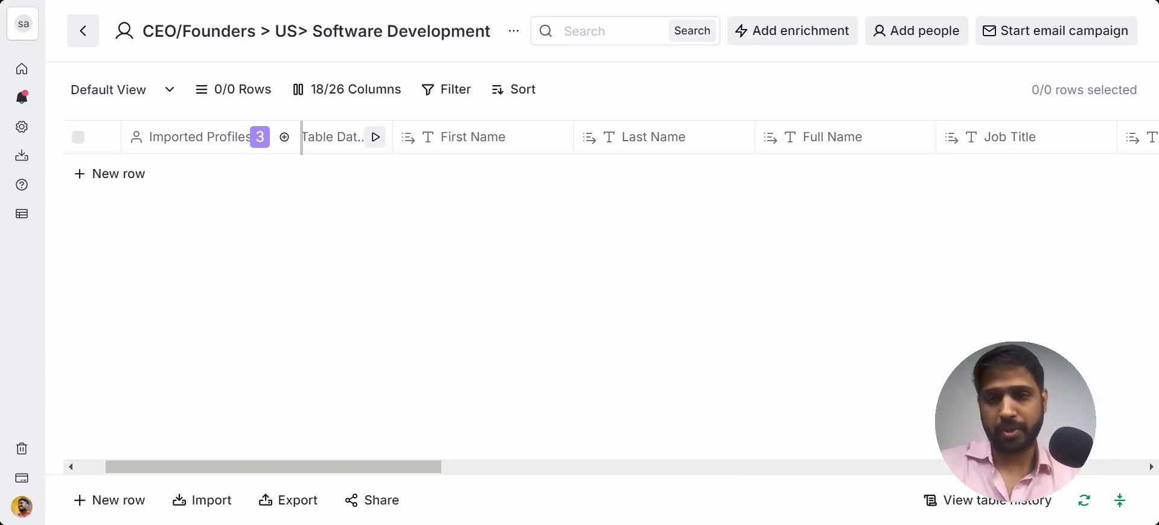
scroll(688, 152, right, 2)
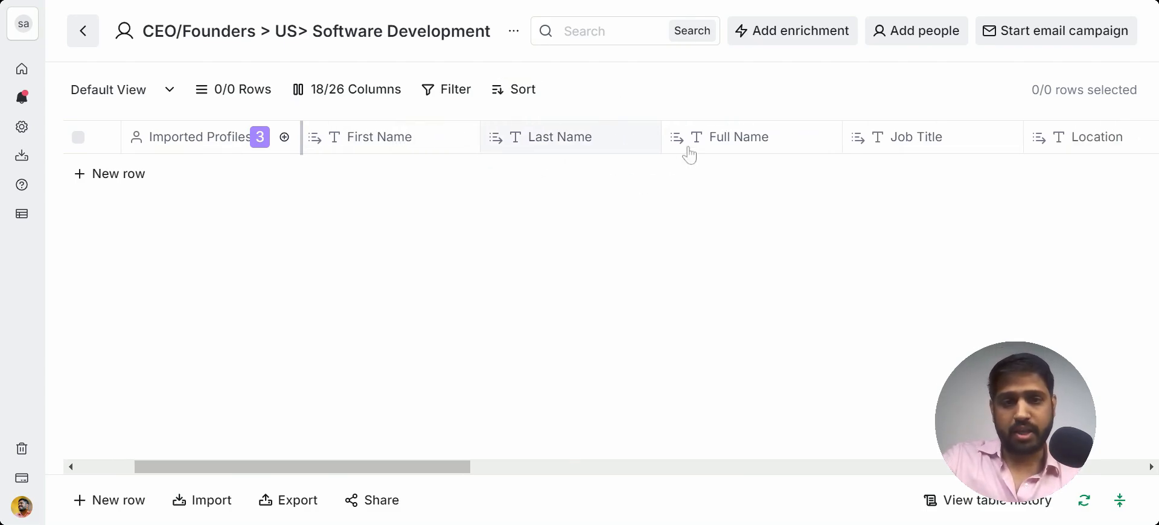
scroll(687, 152, right, 3)
scroll(511, 161, right, 5)
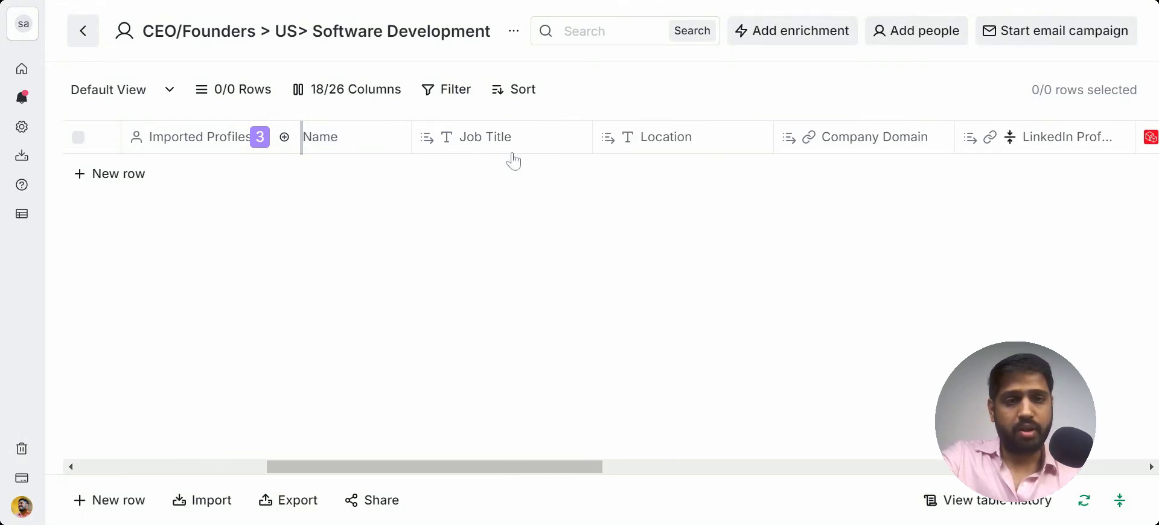
scroll(513, 161, right, 3)
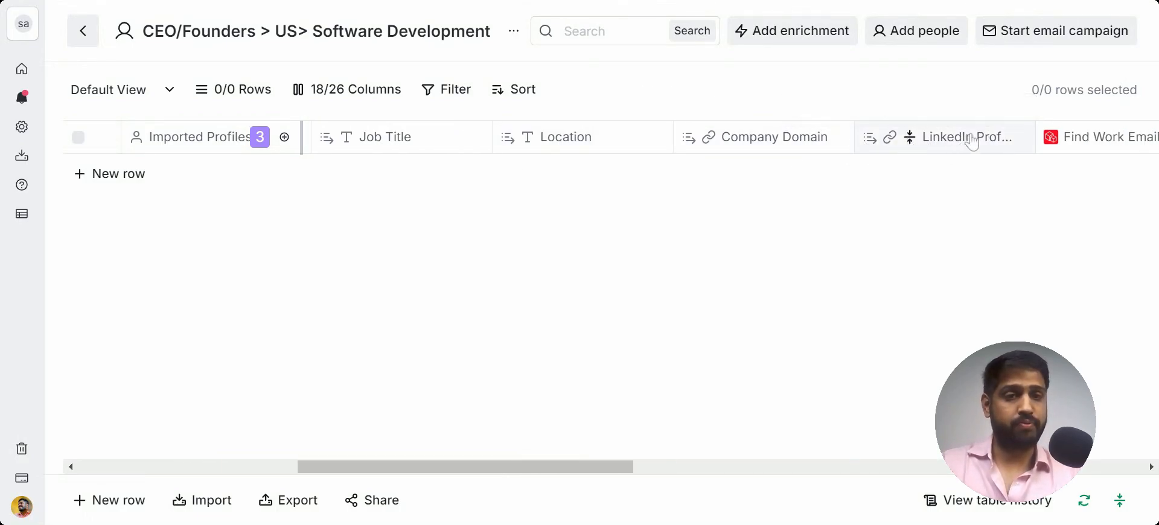
scroll(900, 222, right, 5)
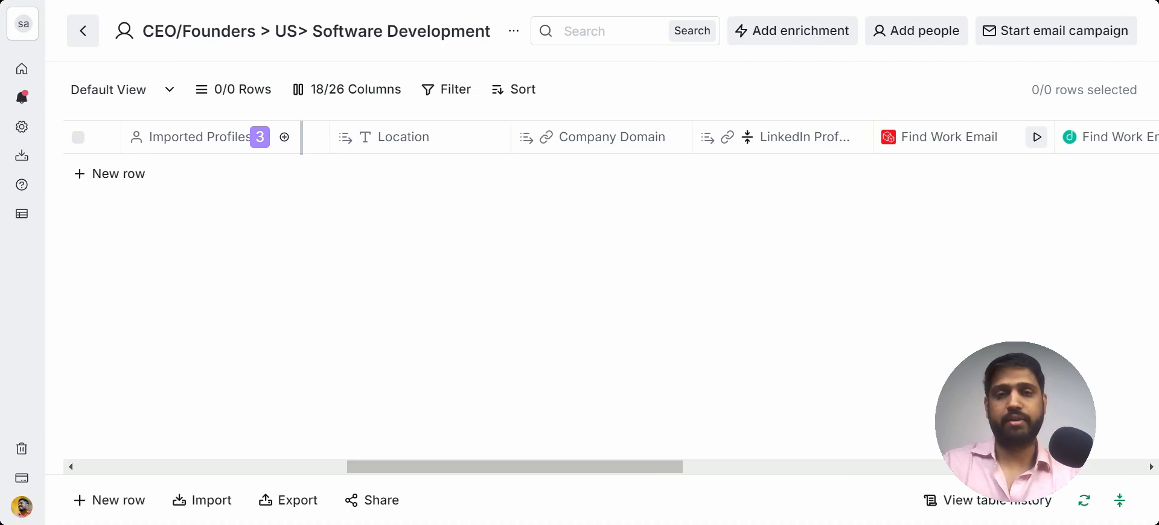
scroll(603, 290, right, 12)
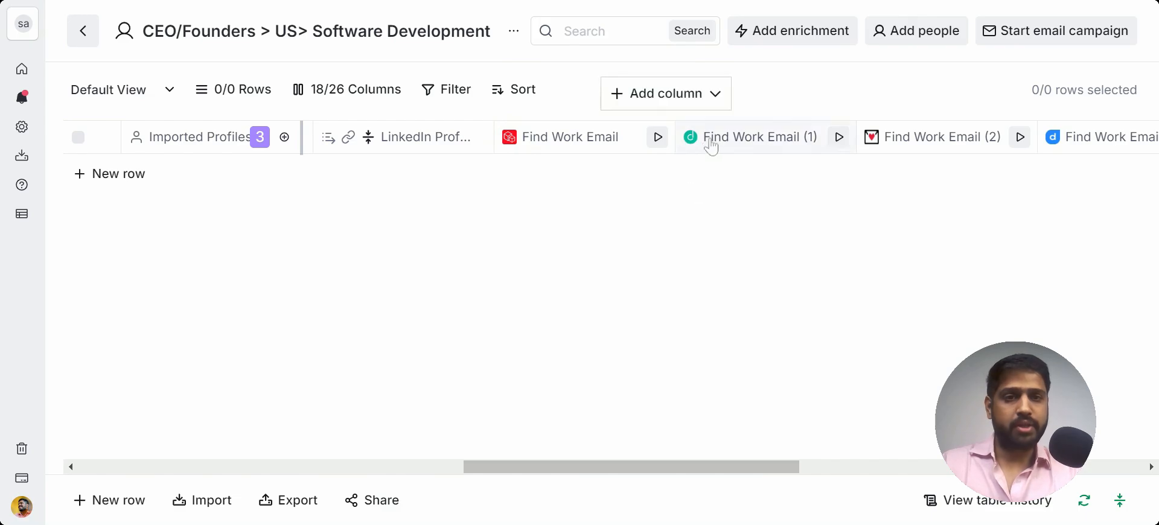
Step: Search the enrichment catalogue for work email options and close it
click(789, 41)
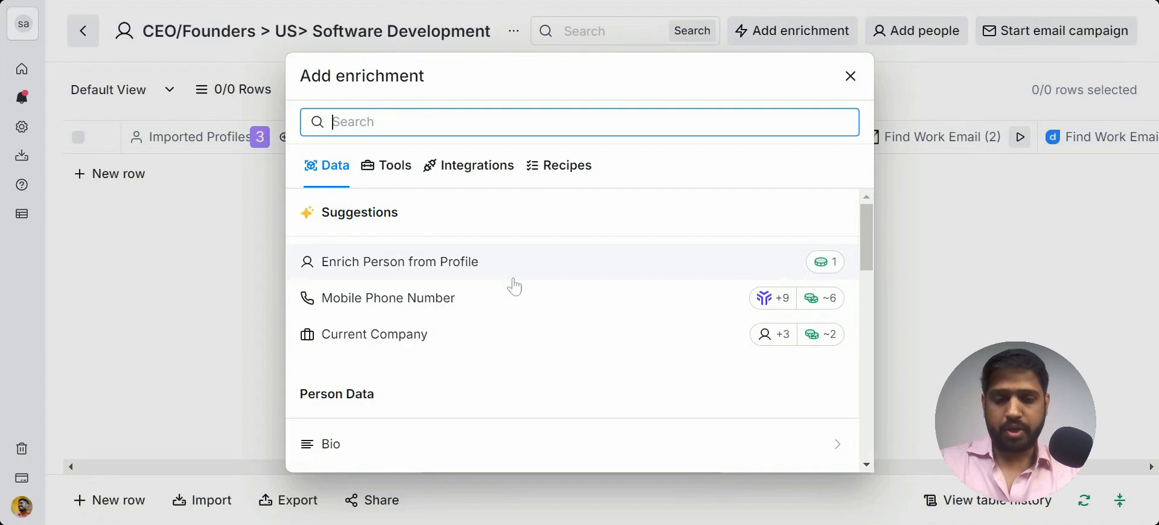
text(work)
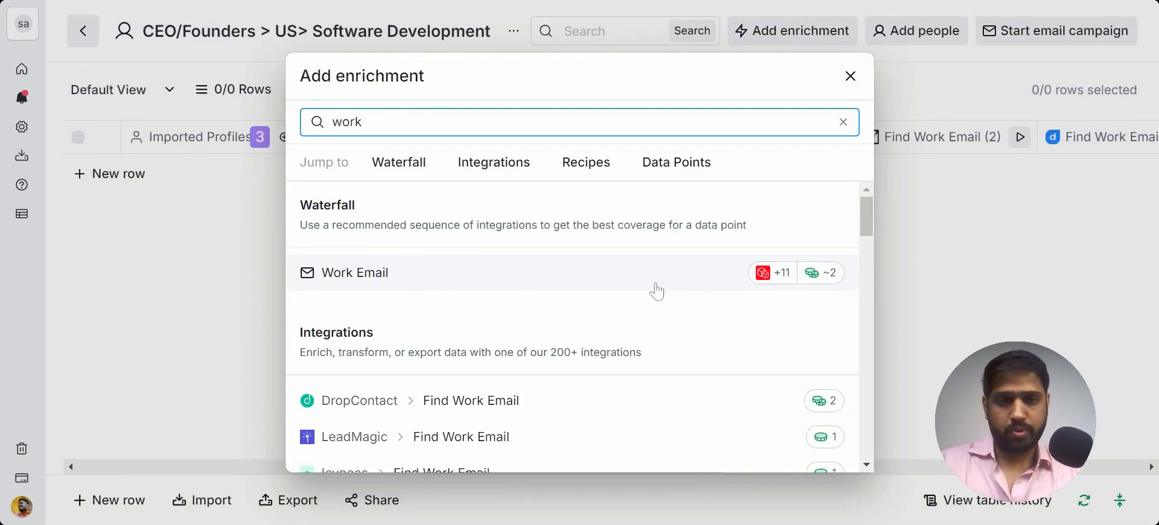
click(850, 77)
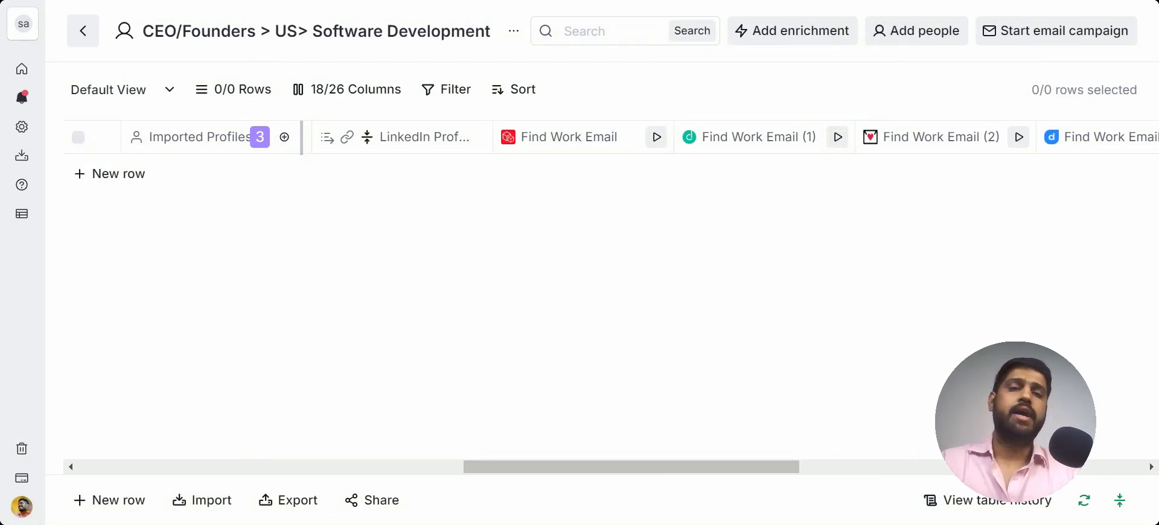
Step: Review the remaining work email and lookup columns of the table
scroll(610, 290, right, 5)
scroll(952, 161, right, 8)
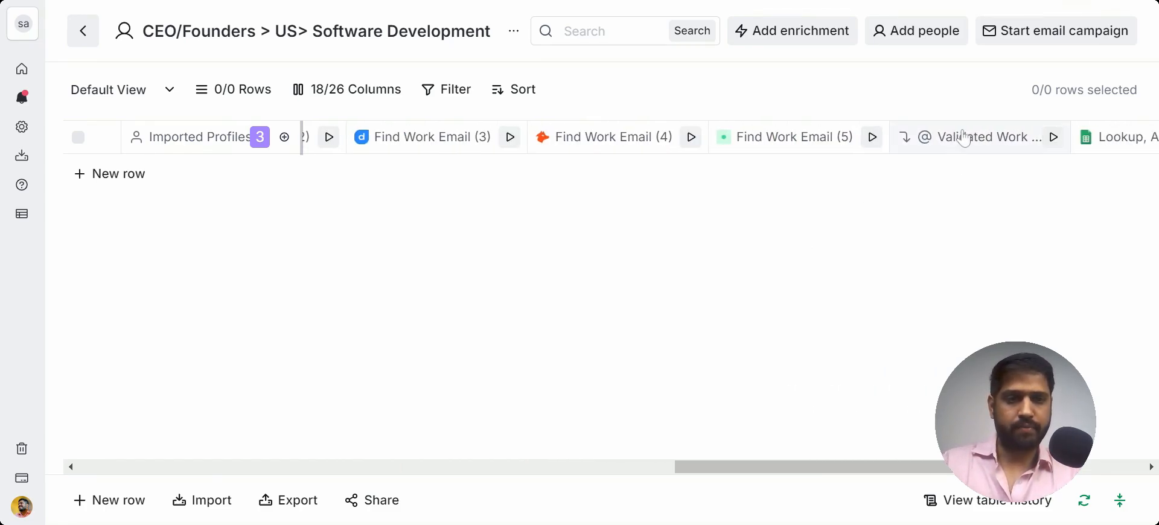
click(963, 149)
click(809, 217)
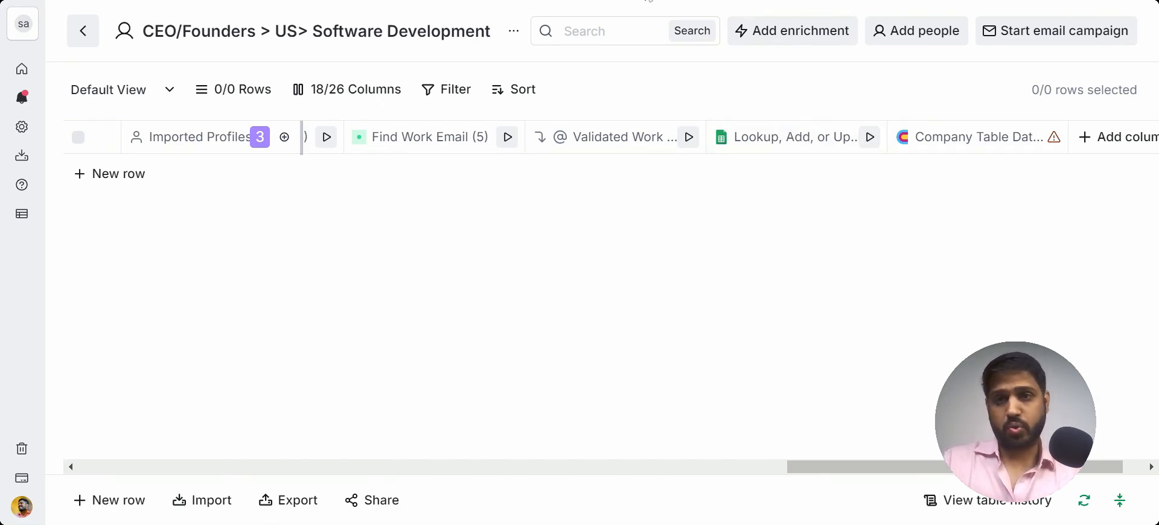
click(648, 0)
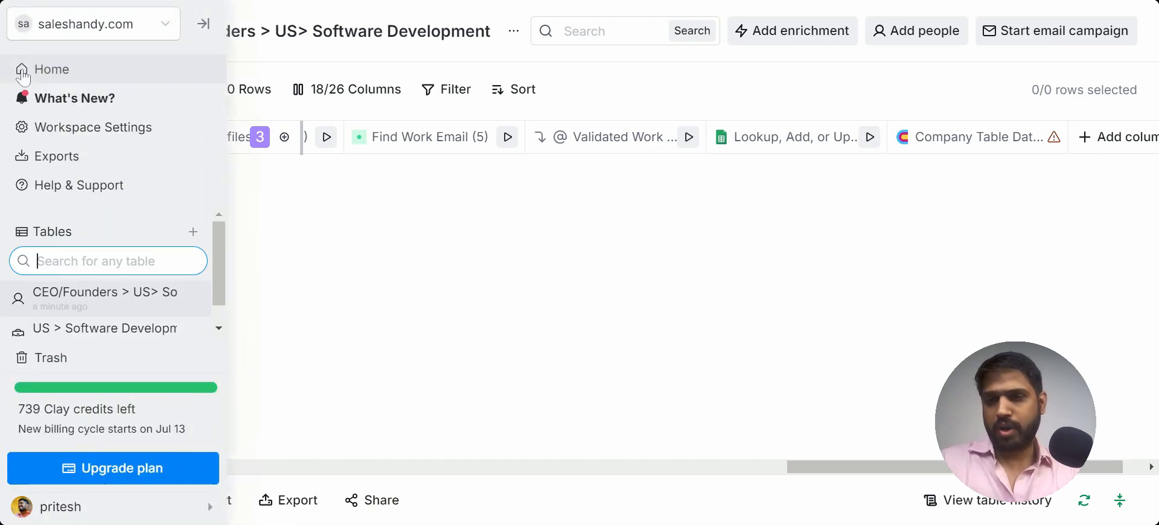
Step: Return to the workspace home and start a new table with Find Companies
click(23, 76)
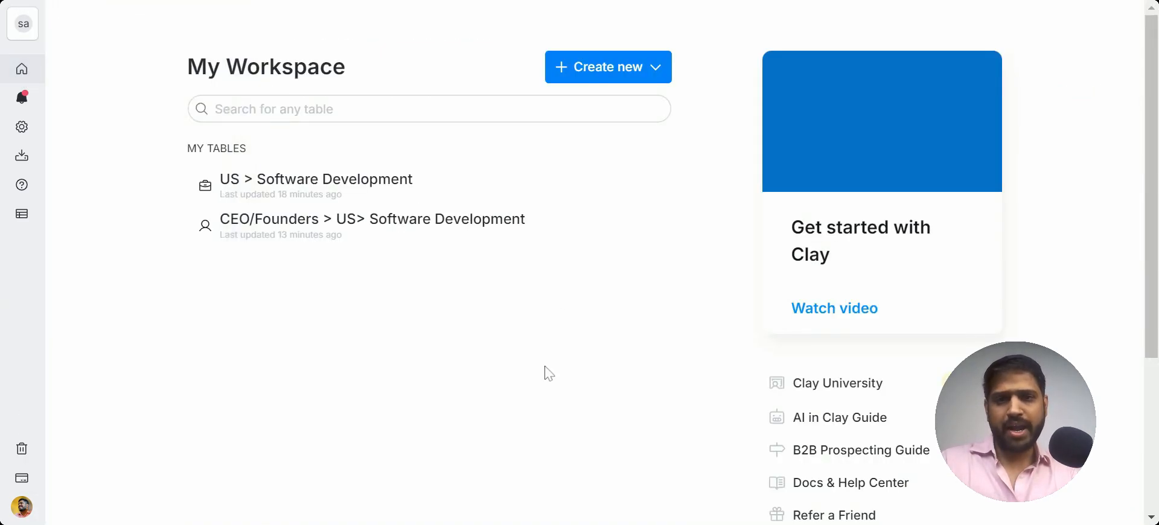
click(600, 79)
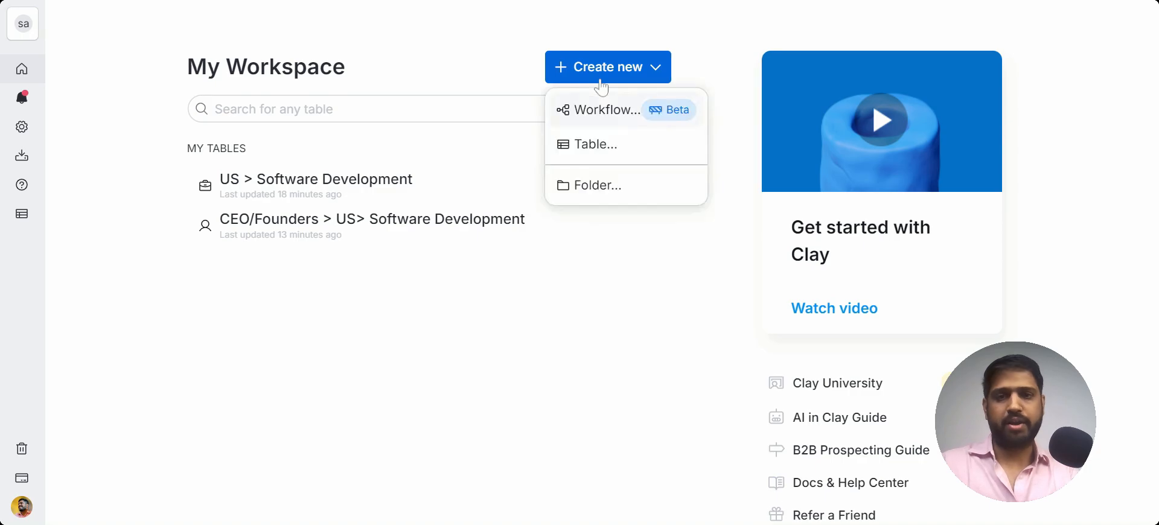
click(597, 145)
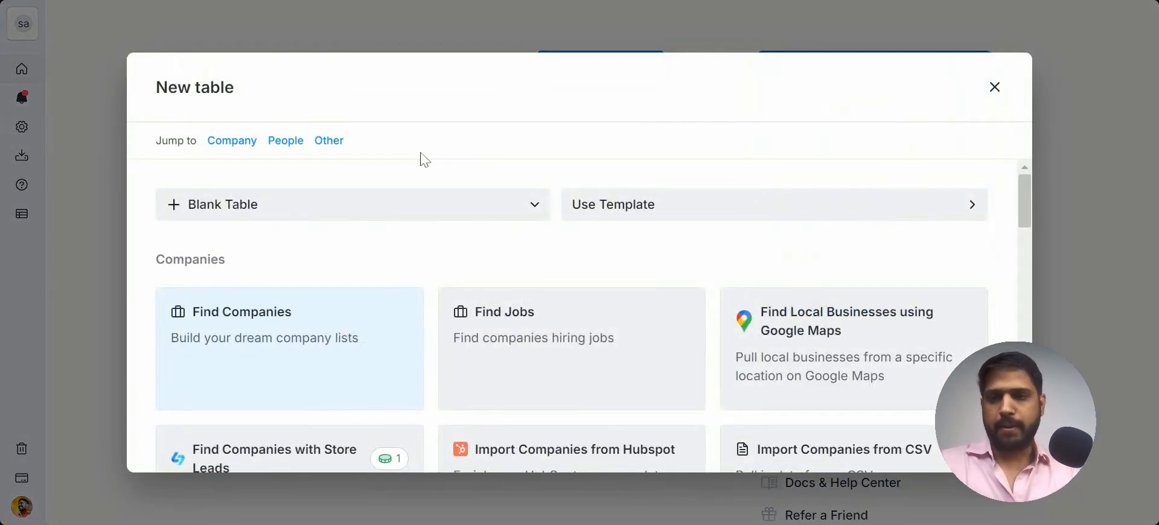
scroll(364, 278, down, 1)
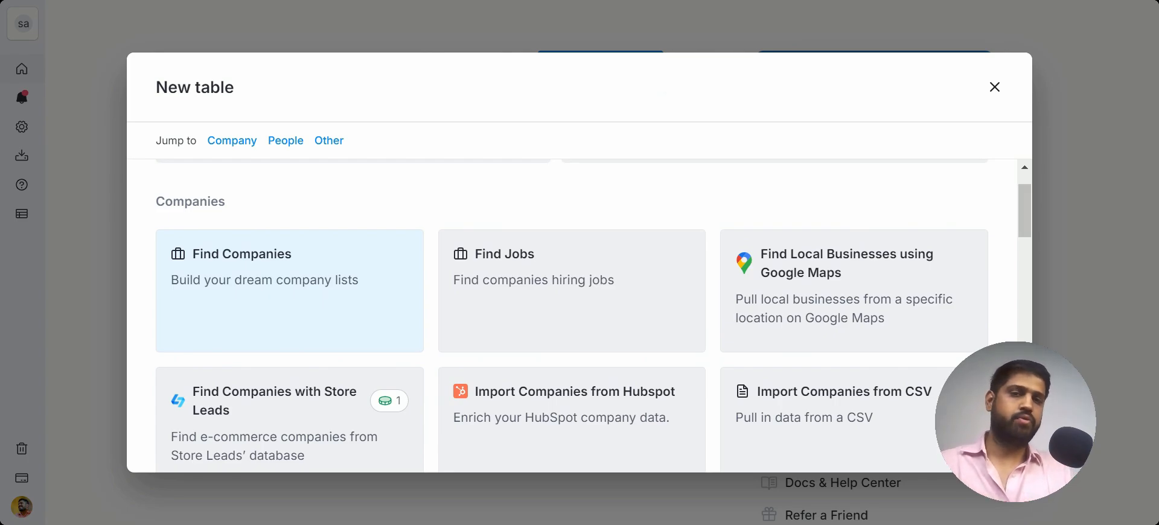
click(281, 302)
Step: Set the company industry filter to Software Development
scroll(281, 256, up, 4)
scroll(281, 257, up, 5)
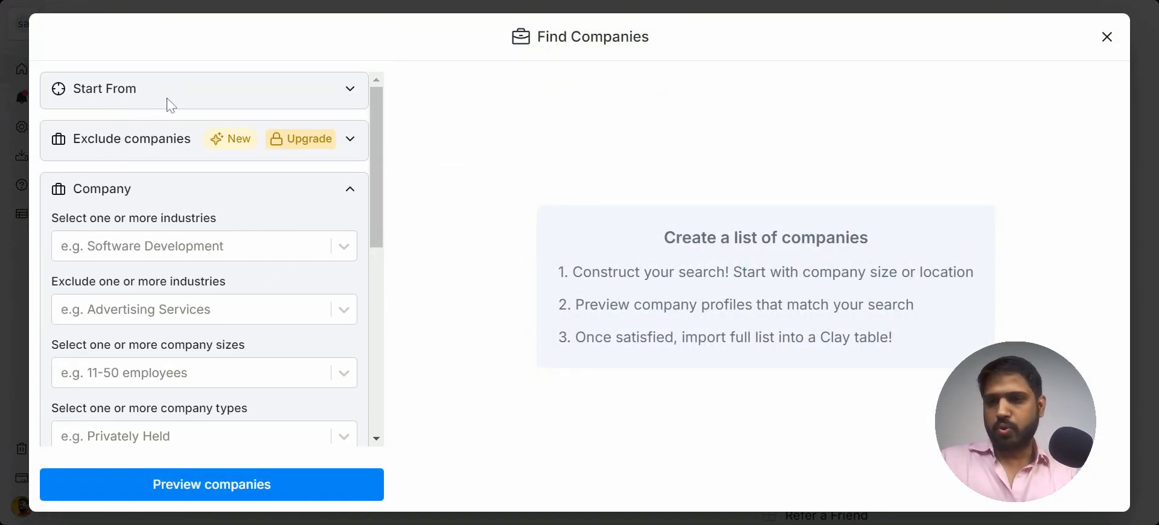
scroll(189, 243, down, 2)
click(248, 162)
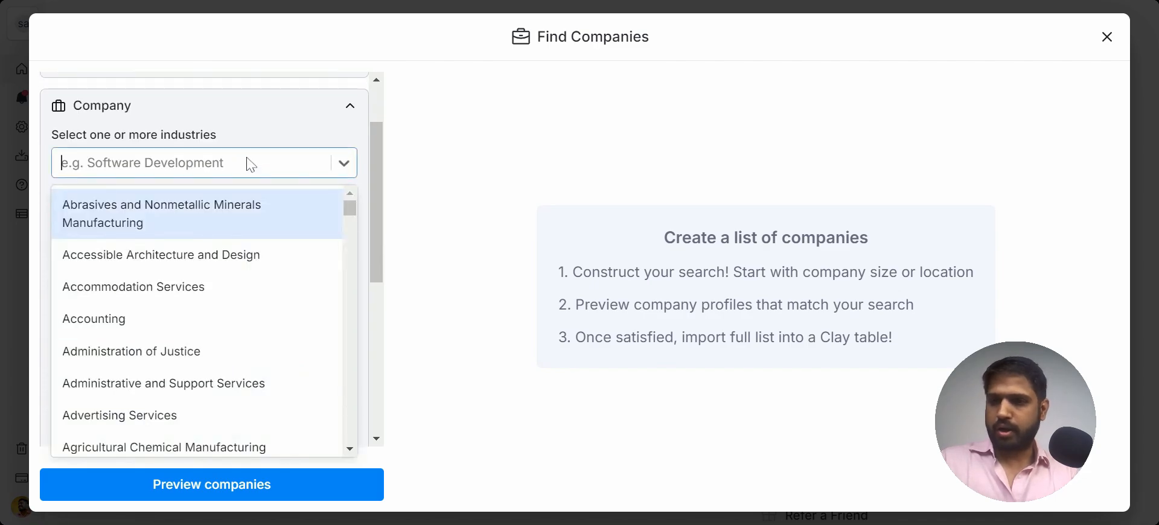
text(Sof)
key(BackSpace)
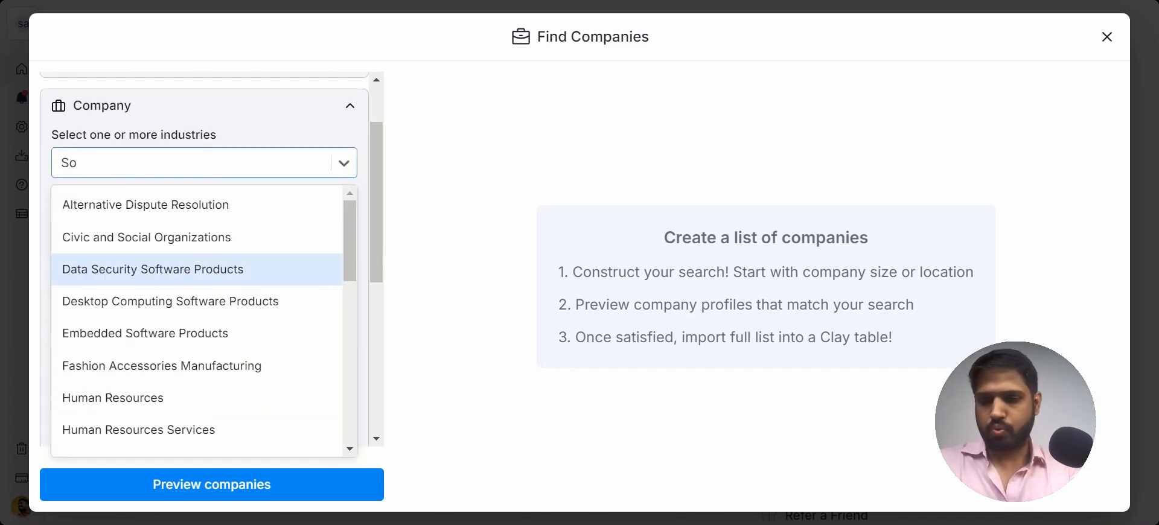
text(ftware)
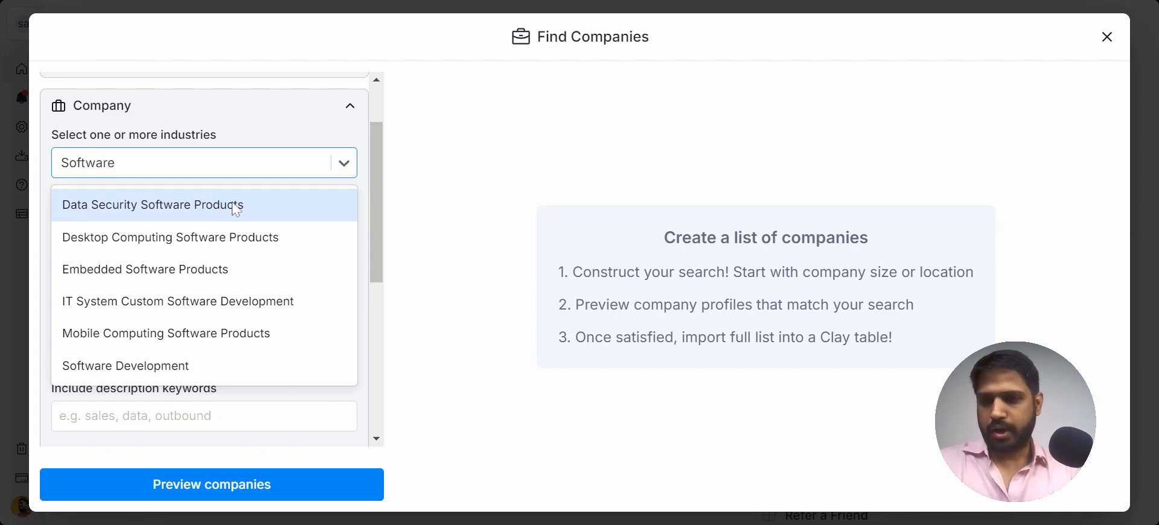
click(200, 372)
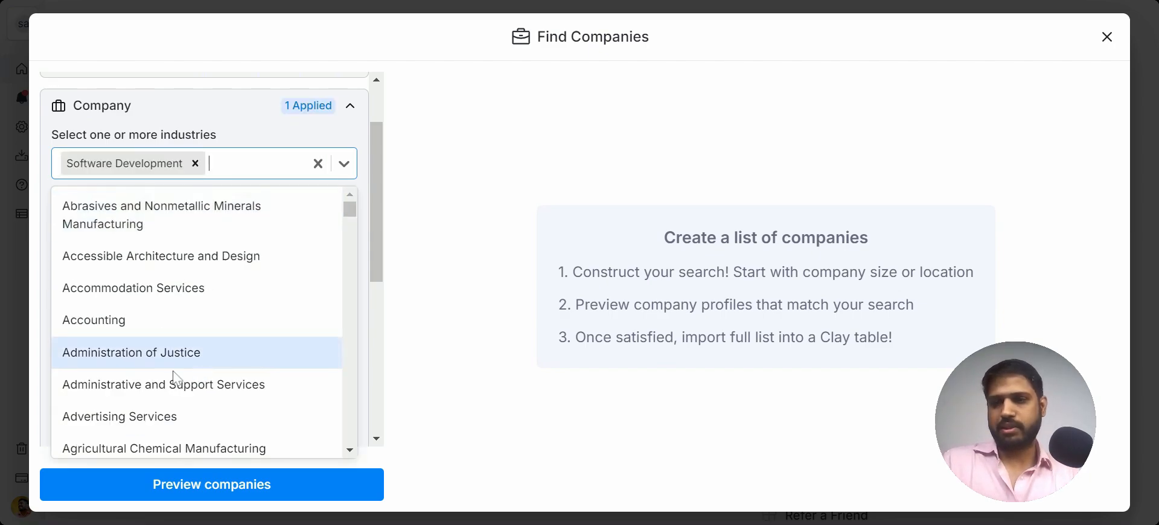
click(417, 146)
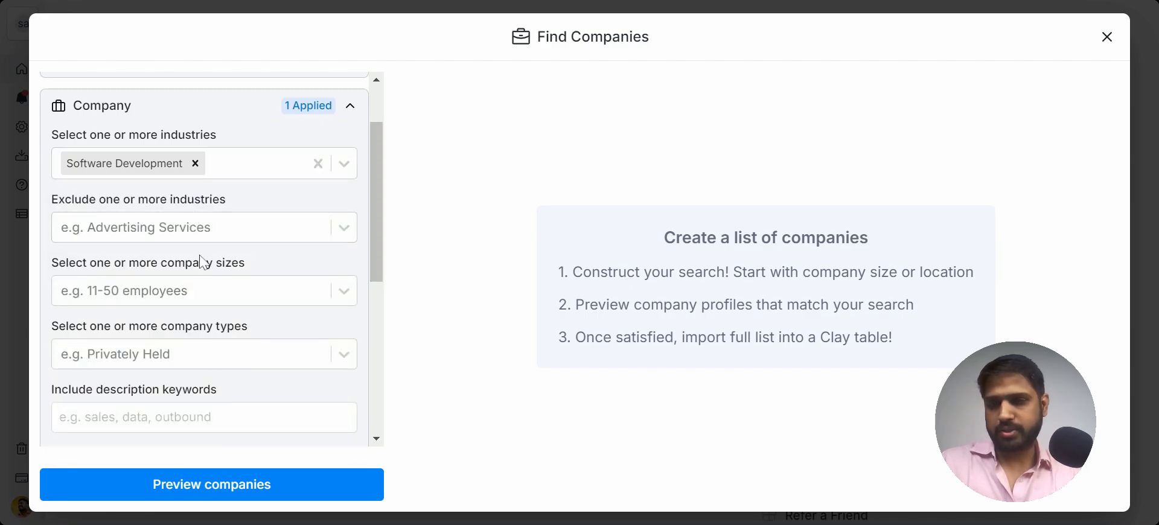
Step: Preview the companies matching the filters and scroll through the preview columns
scroll(203, 263, down, 6)
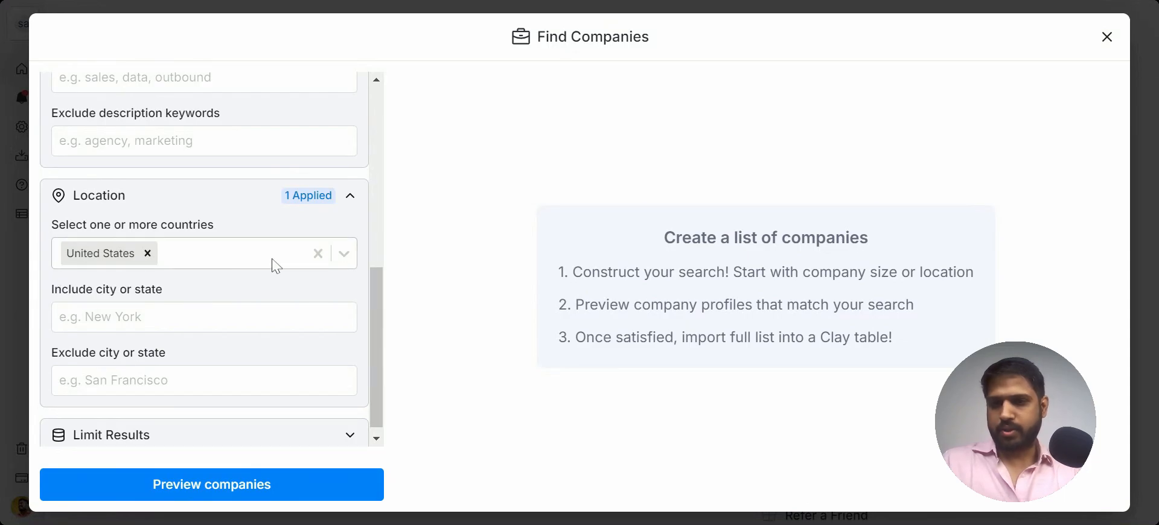
scroll(276, 266, down, 1)
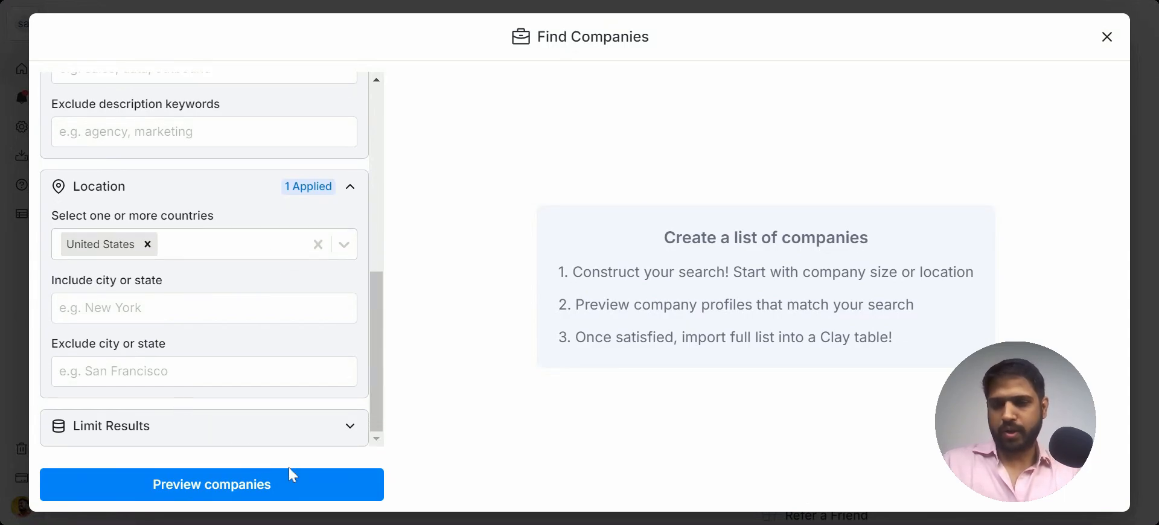
click(331, 481)
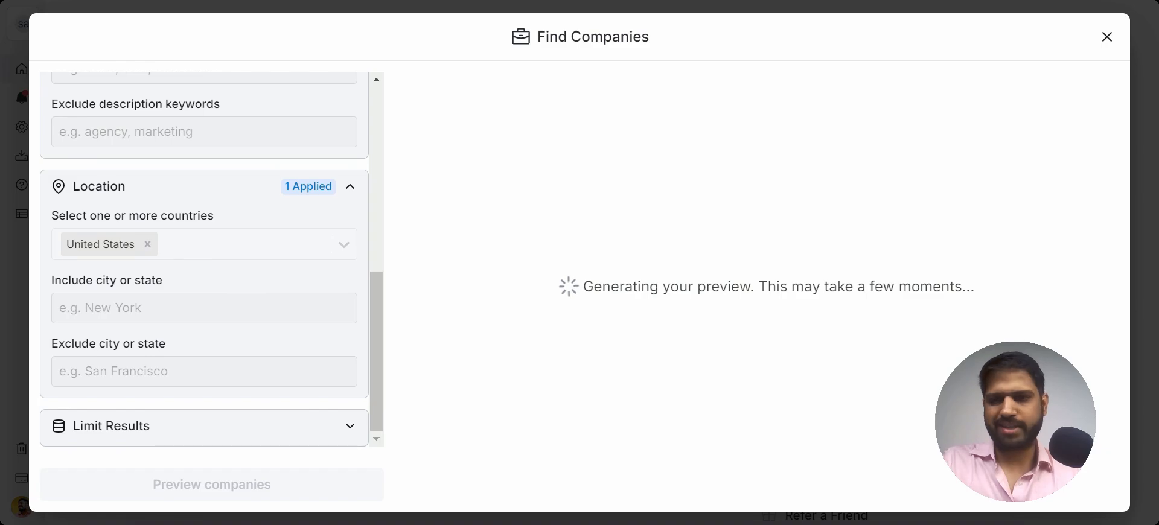
scroll(742, 281, right, 5)
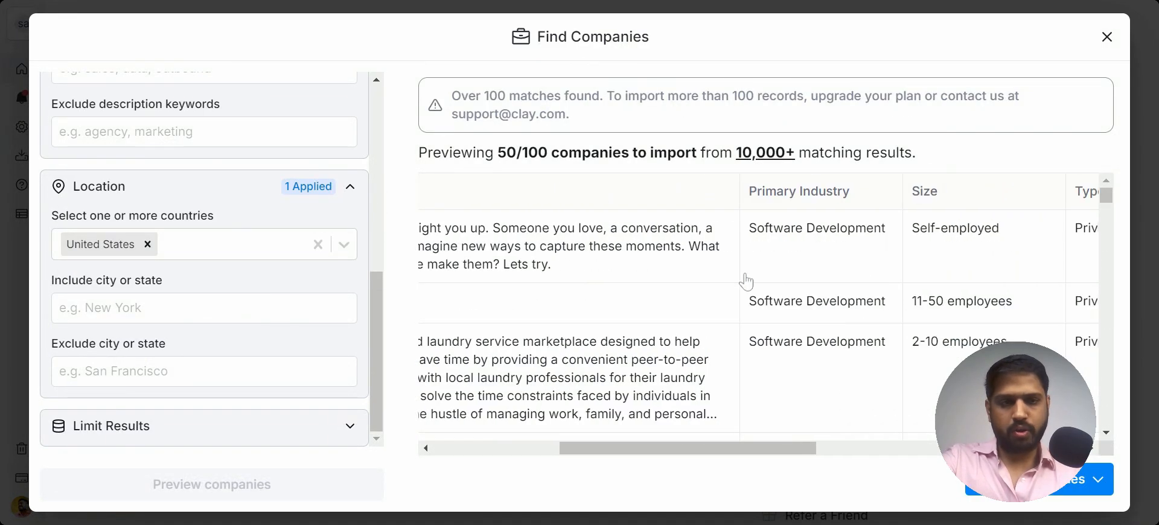
scroll(746, 281, right, 8)
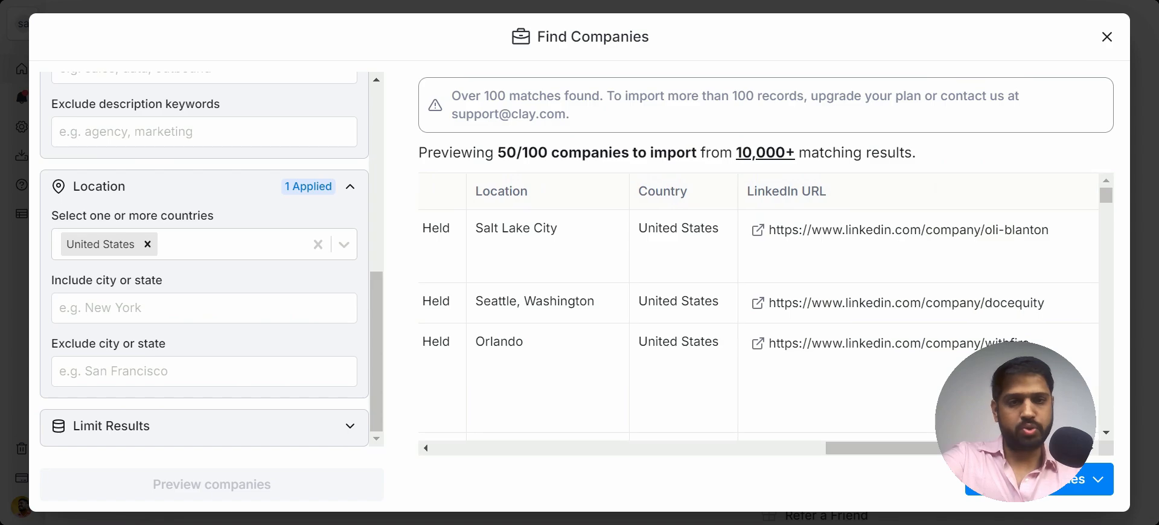
scroll(758, 301, left, 13)
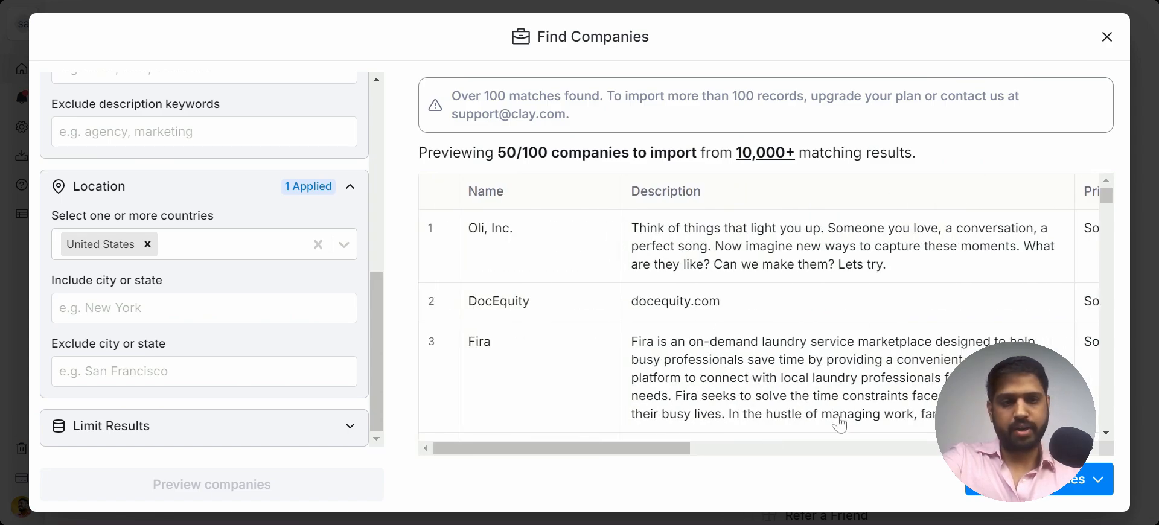
Step: Import 100 companies into the existing US > Software Development table
click(1099, 483)
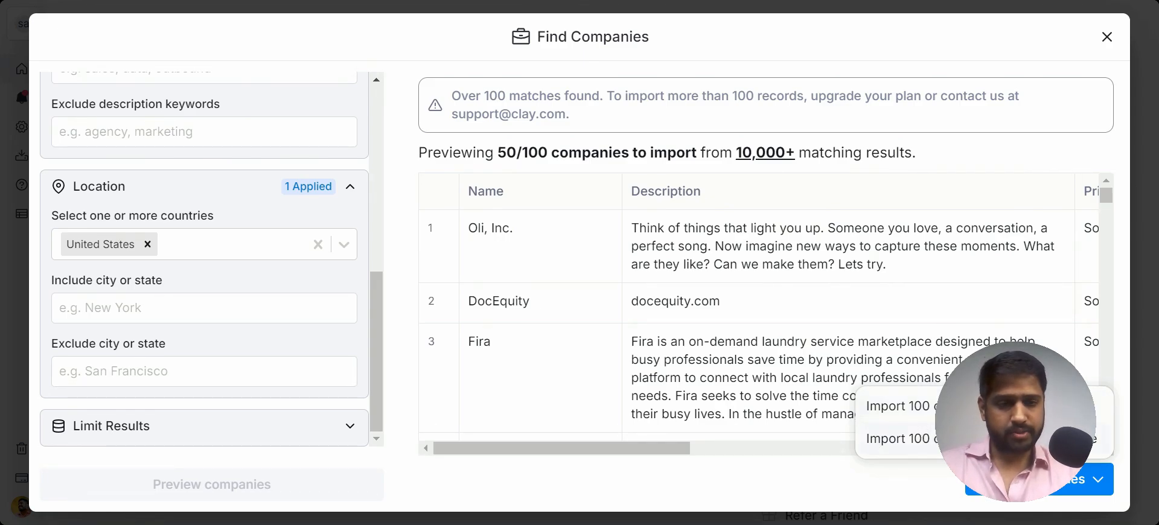
click(983, 439)
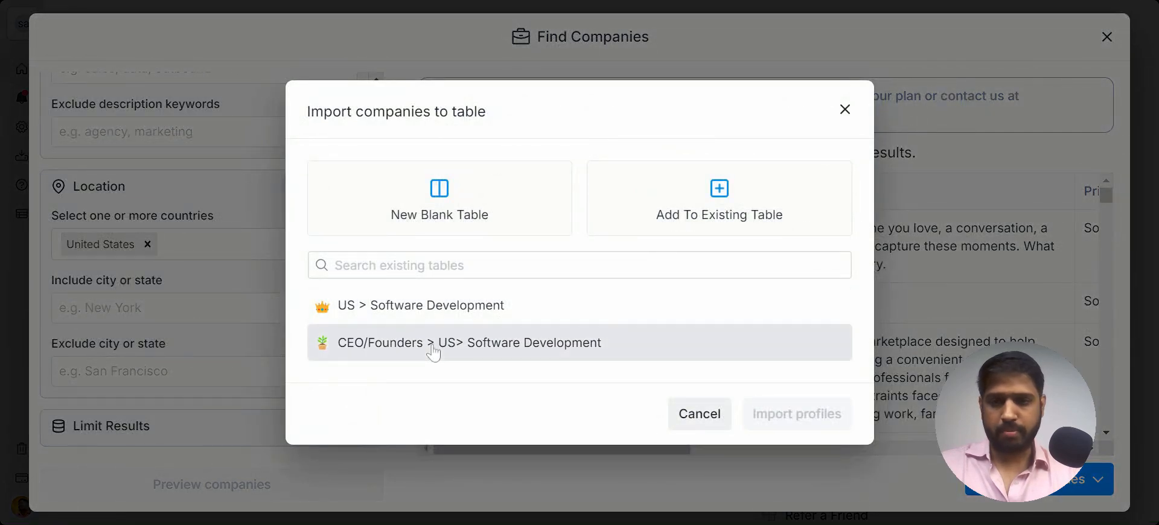
click(458, 321)
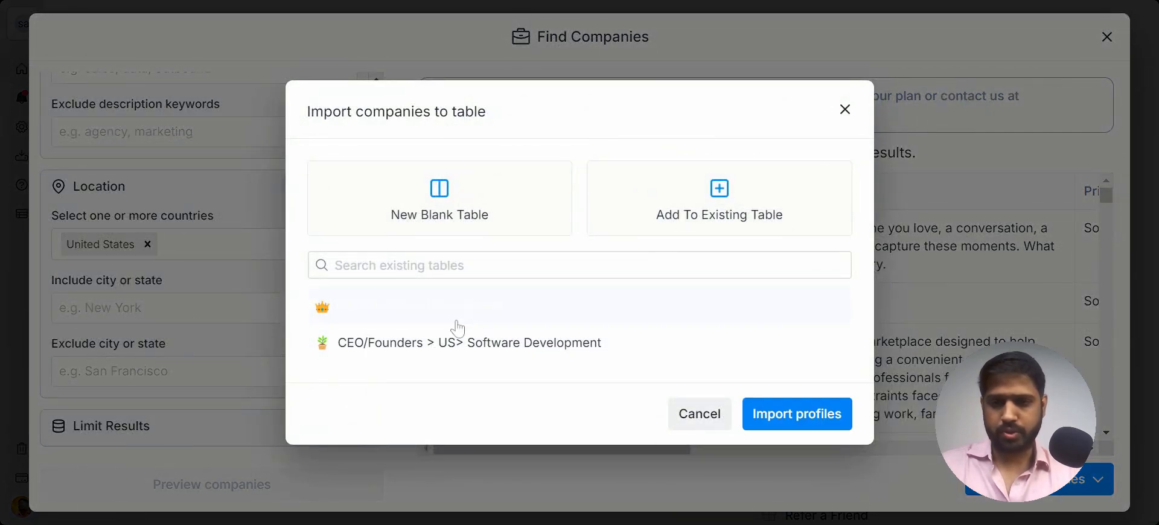
click(778, 413)
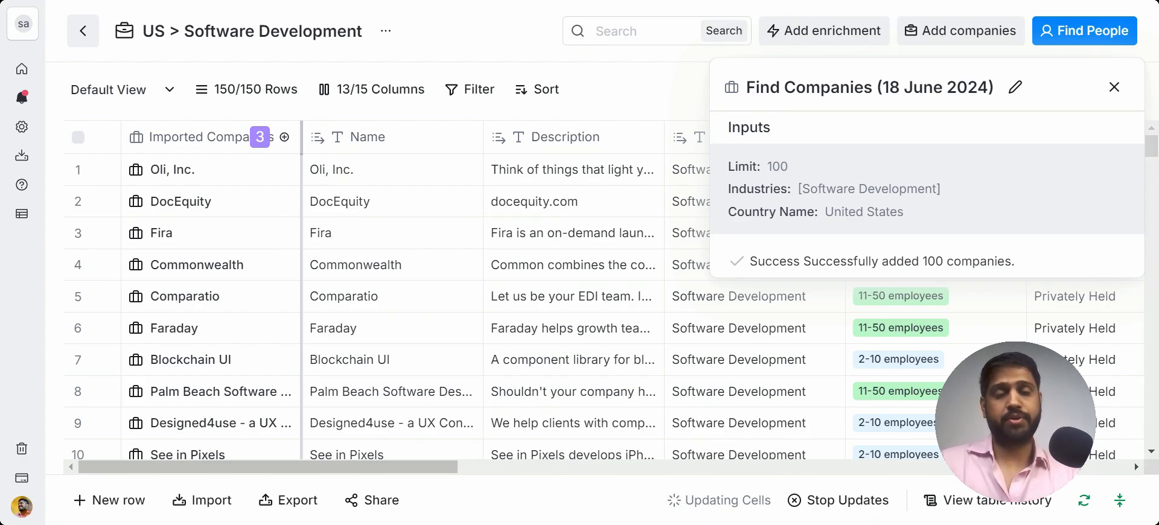
Step: Return to the workspace home and start a new table with Find People
click(36, 72)
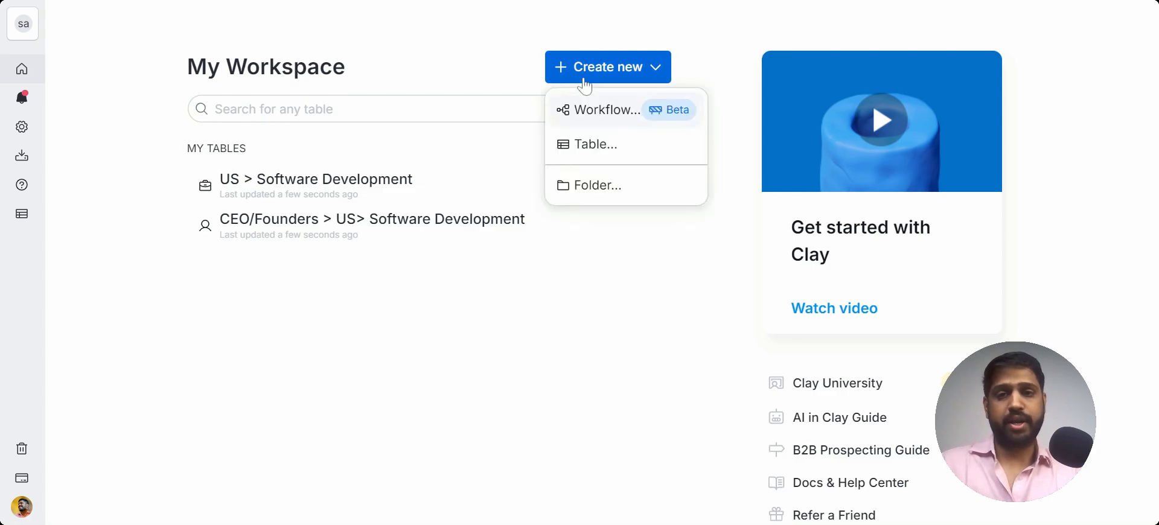
click(606, 157)
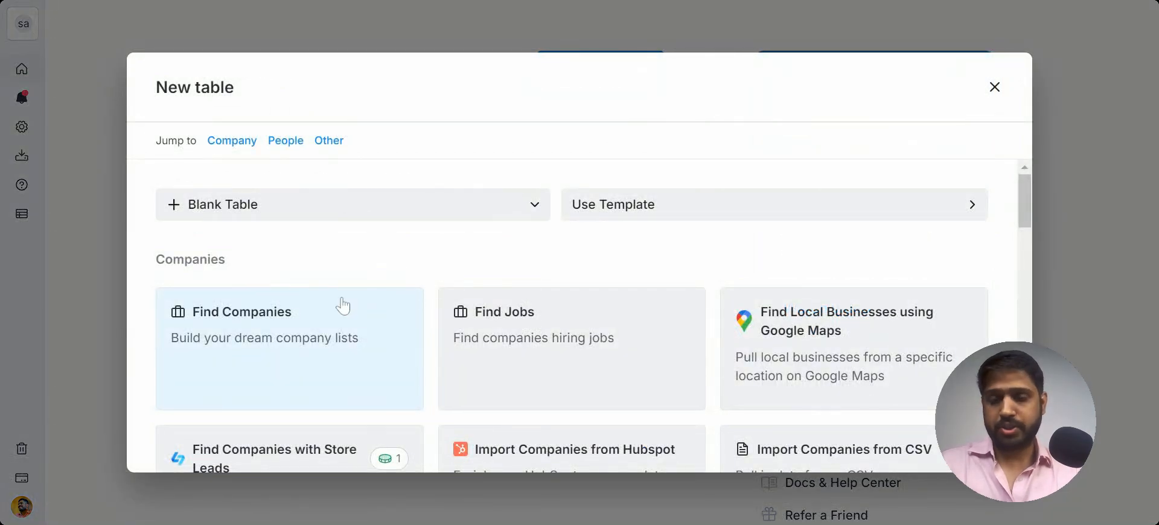
scroll(343, 306, down, 5)
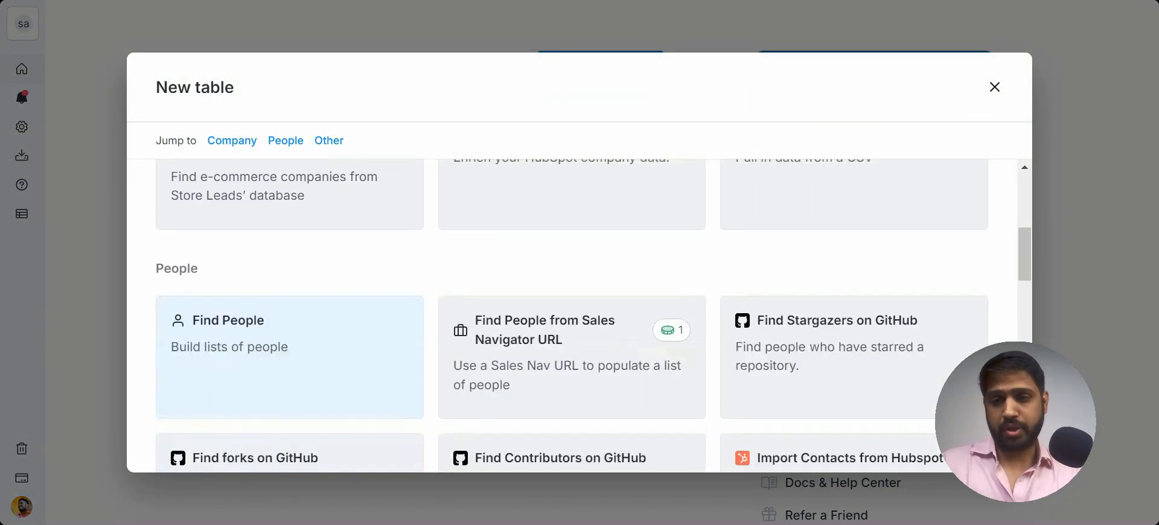
click(305, 315)
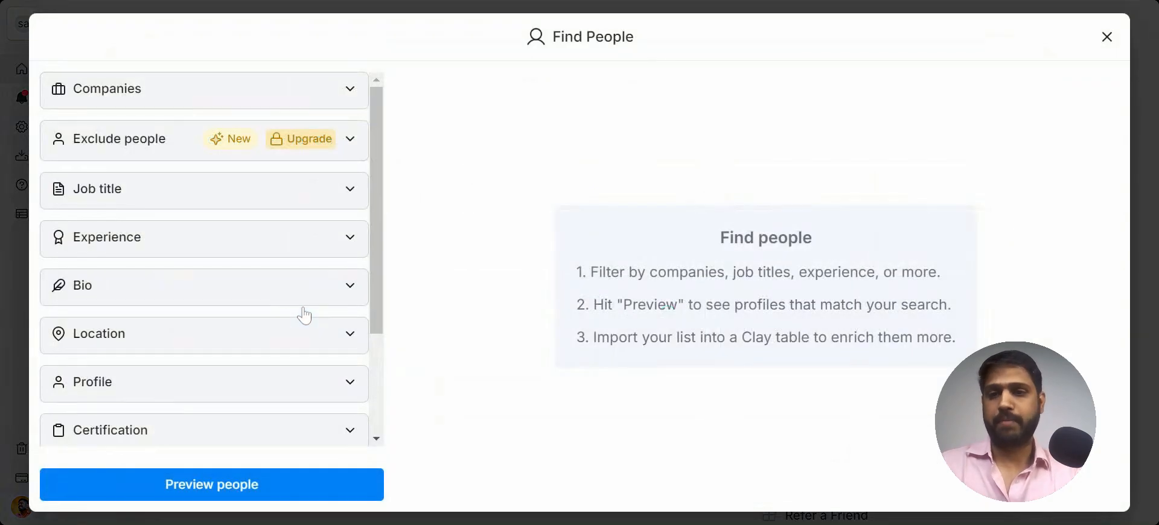
Step: Source people from companies in the US > Software Development table
click(307, 92)
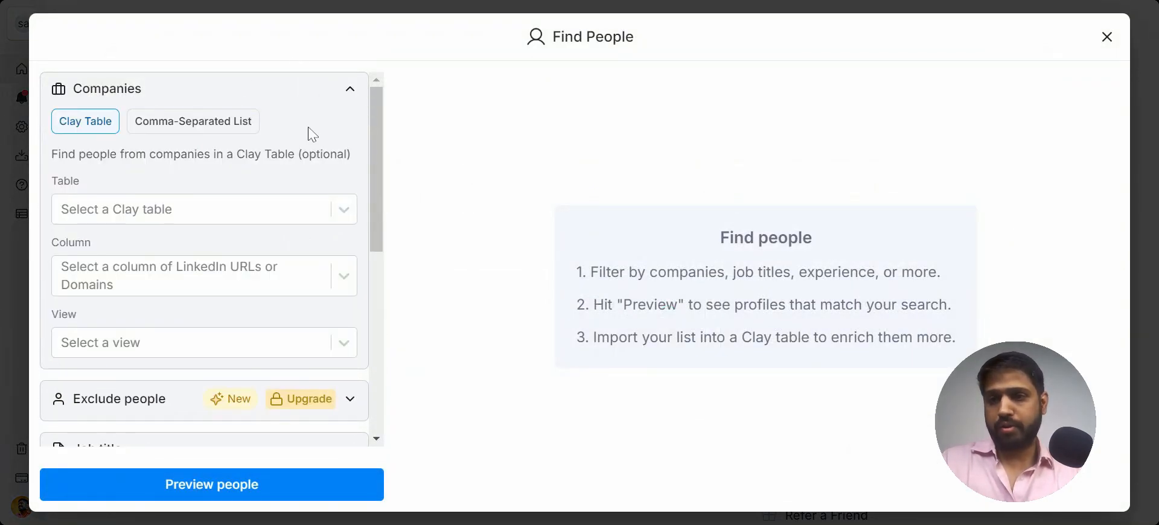
click(257, 209)
click(190, 251)
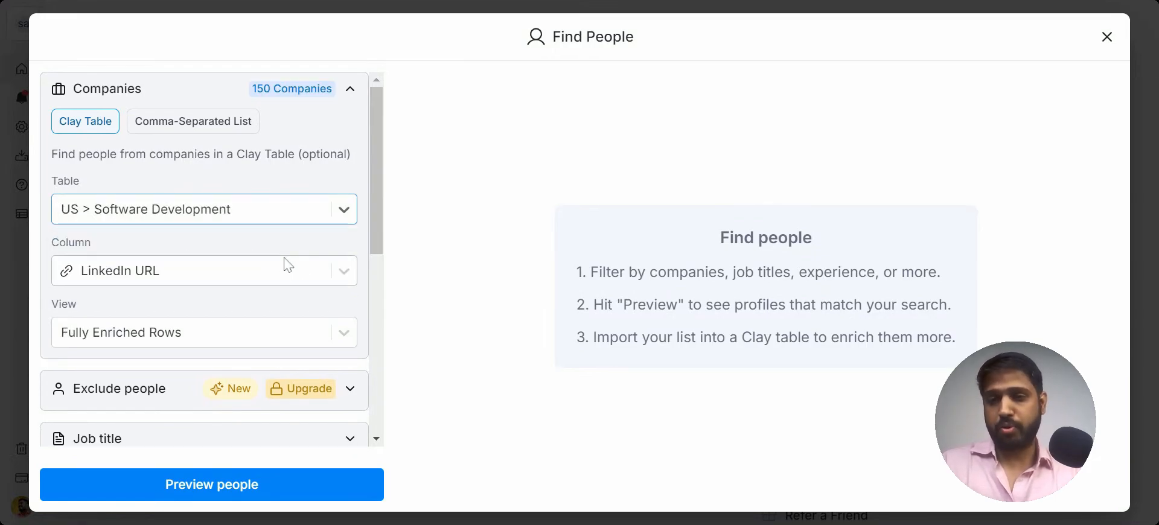
Step: Set the job title seniority filter to Owner
scroll(288, 264, down, 3)
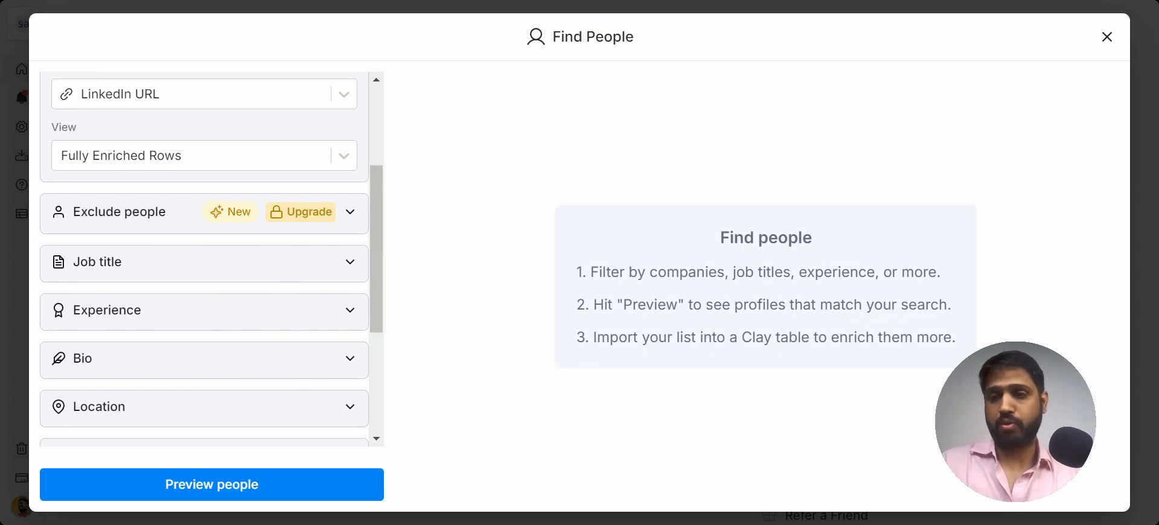
click(284, 261)
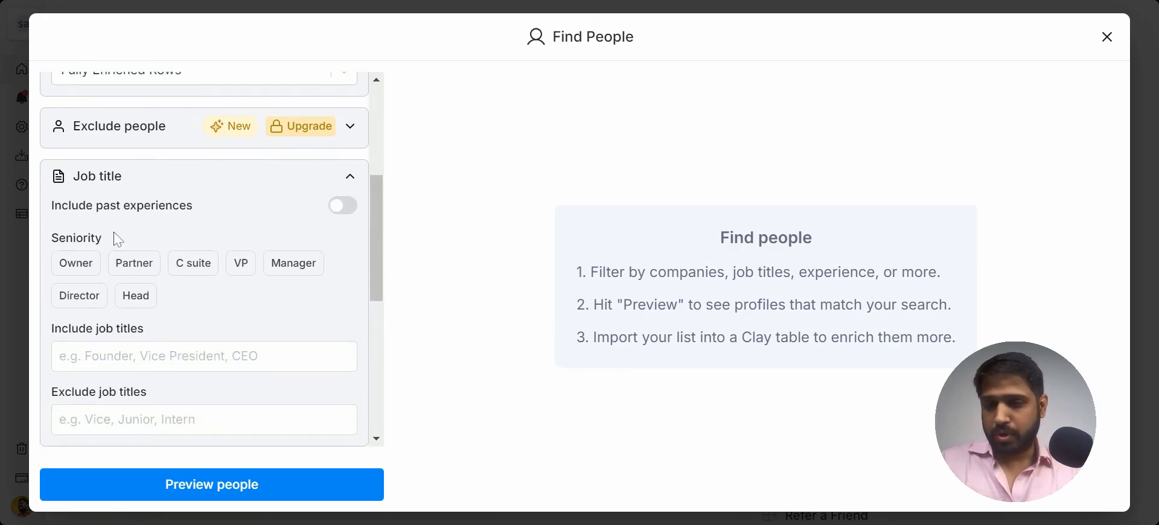
click(81, 270)
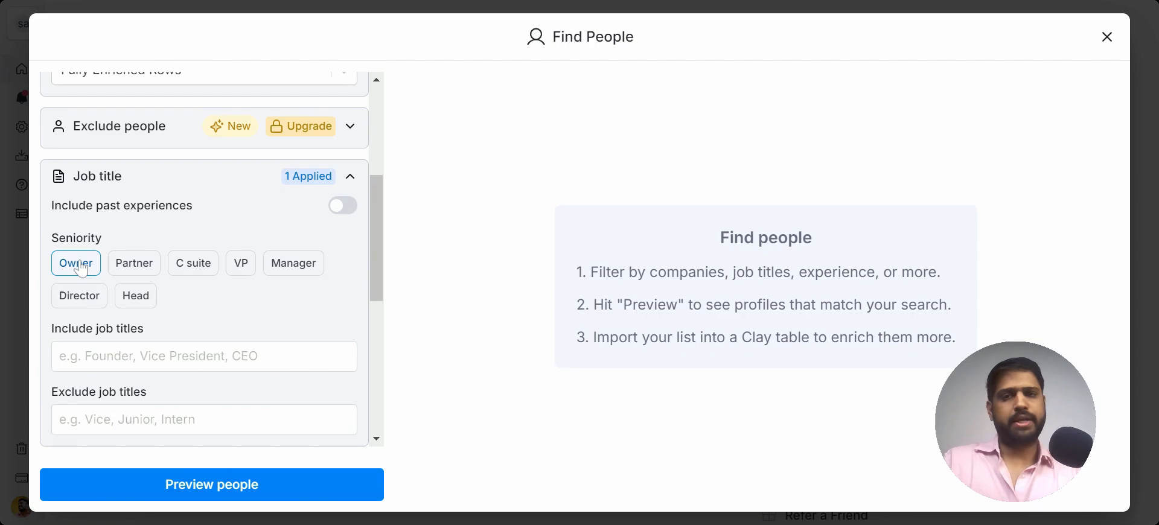
Step: Set the location filter to include United States
scroll(204, 311, down, 5)
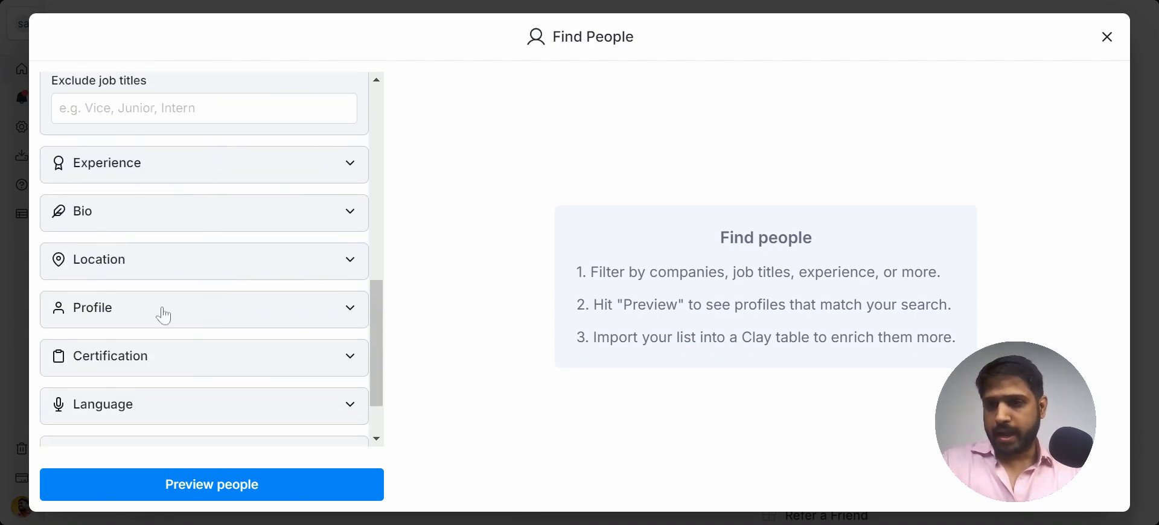
click(284, 266)
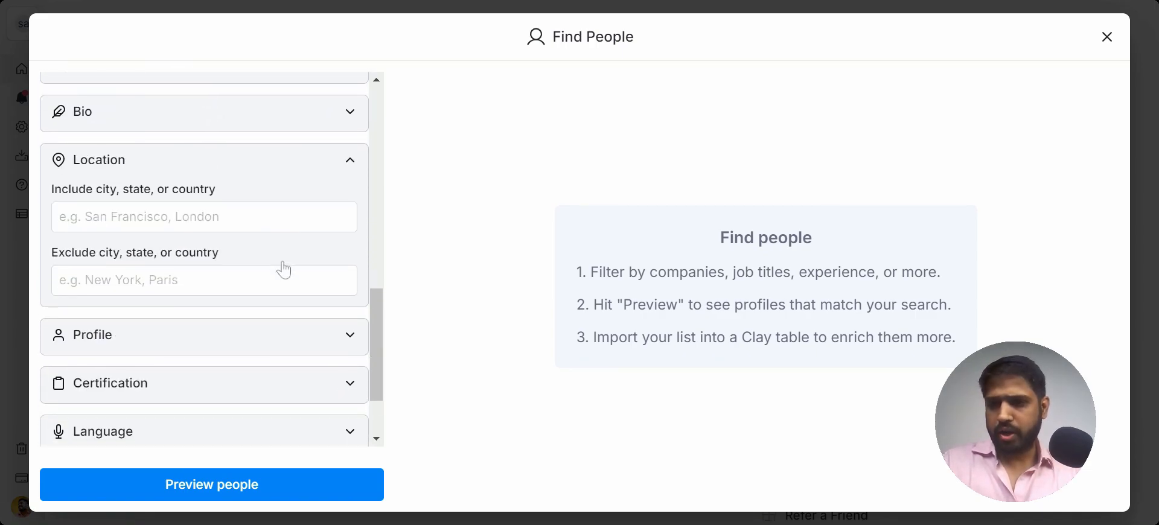
click(208, 216)
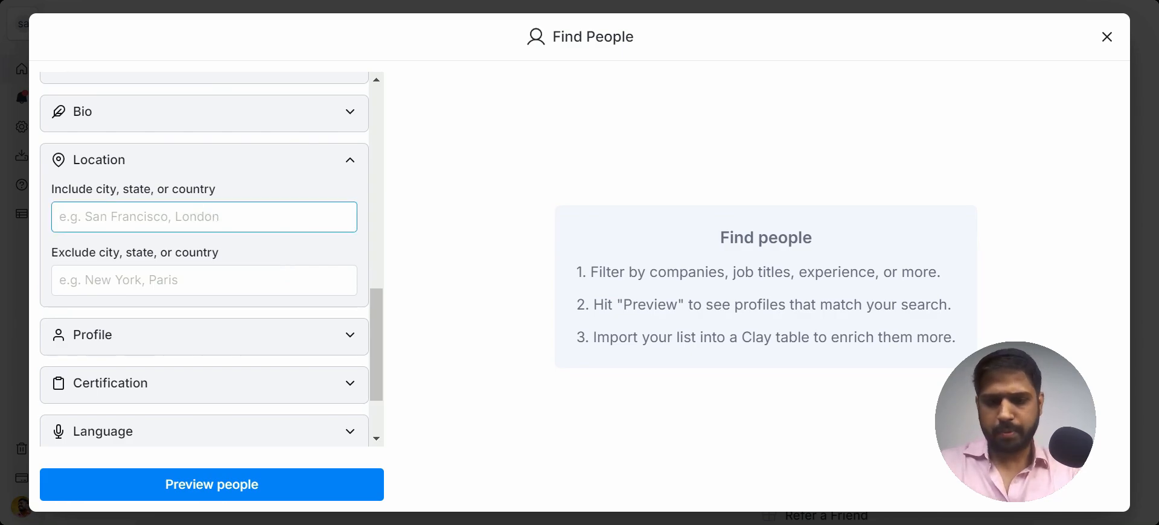
text(United)
click(154, 266)
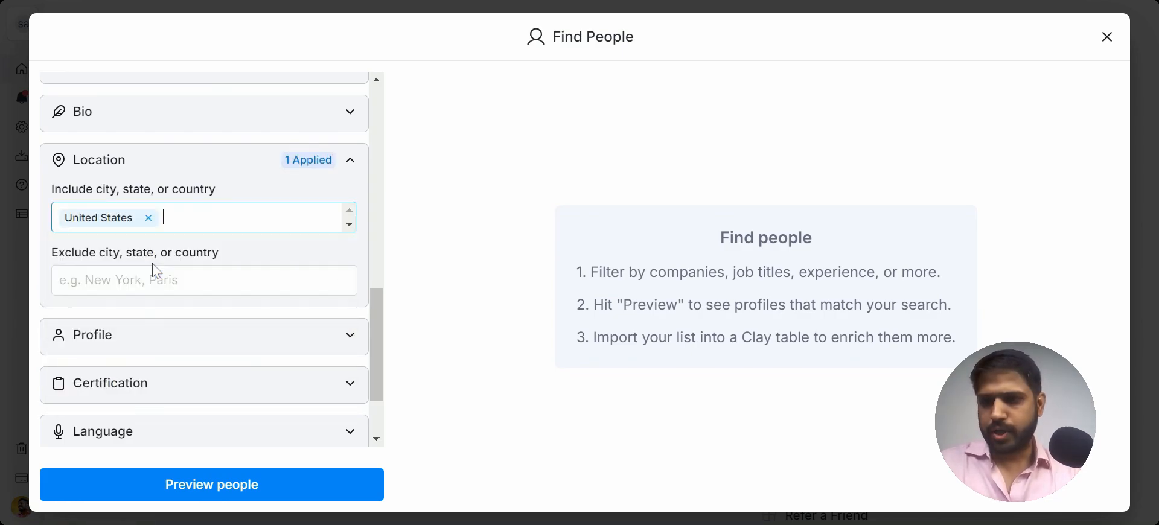
click(284, 254)
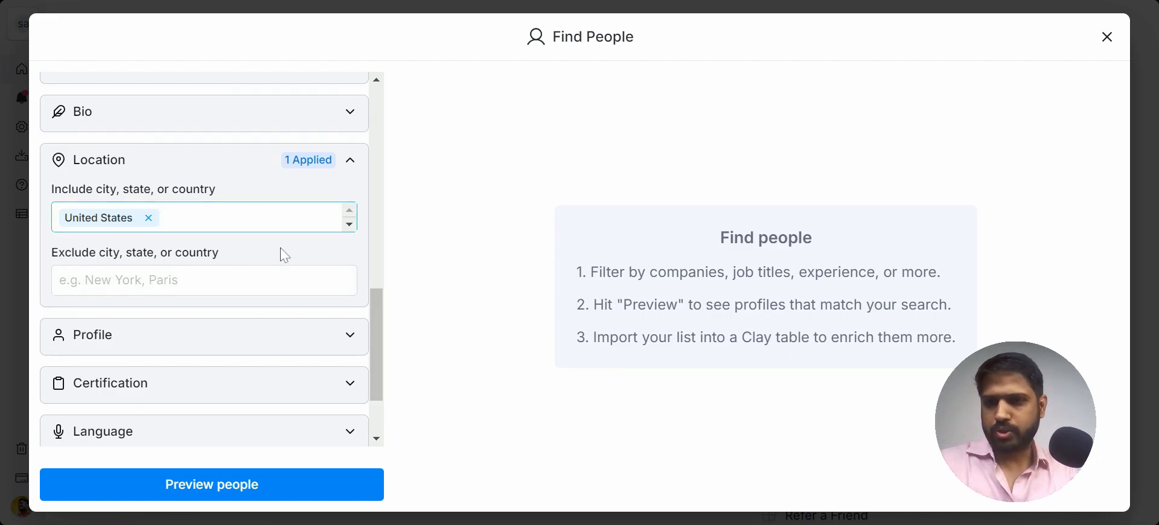
Step: Preview the people matching the filters and scroll through the preview columns
scroll(282, 253, down, 3)
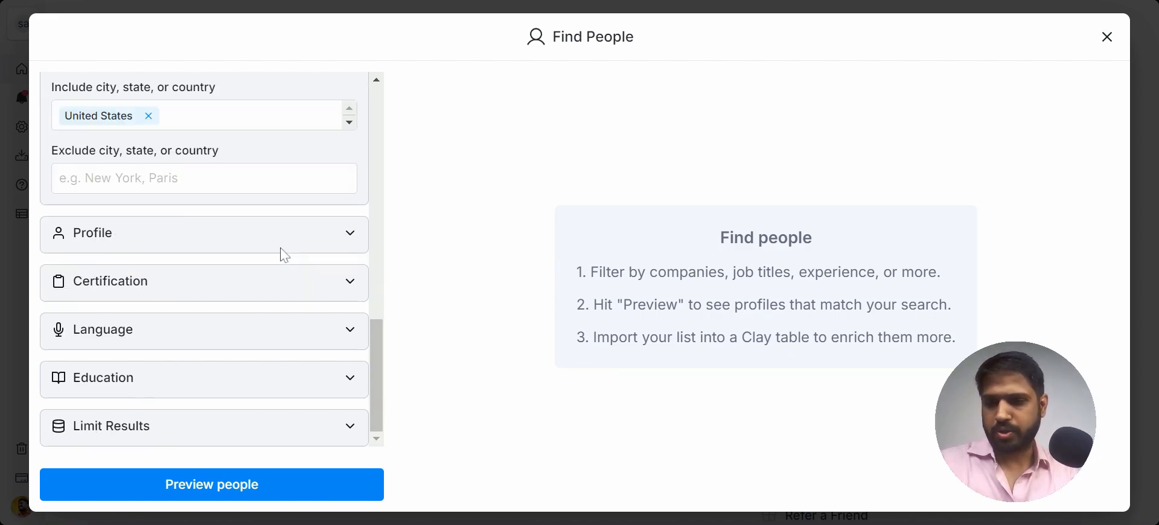
click(237, 485)
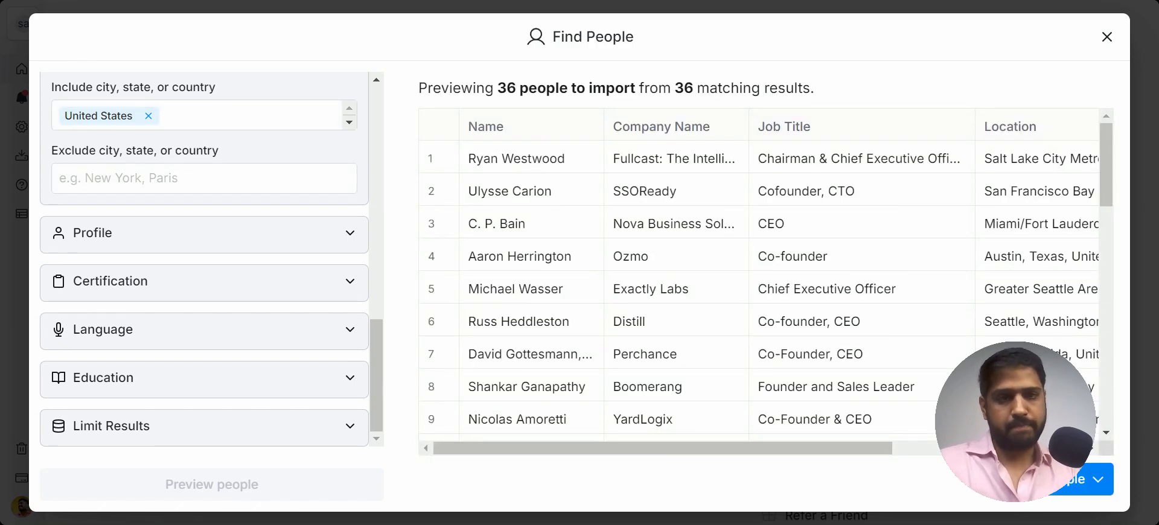
scroll(758, 288, right, 5)
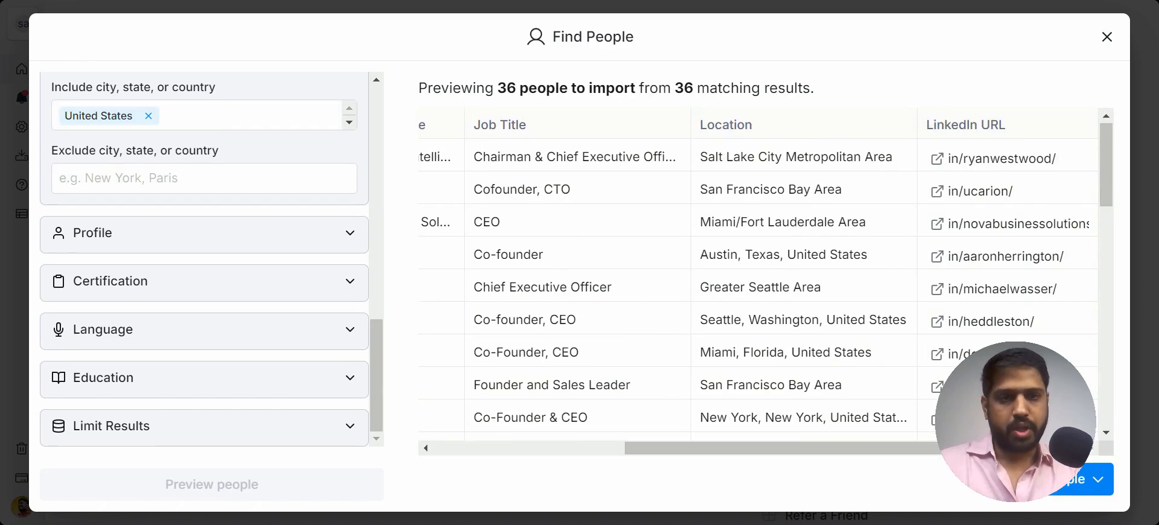
scroll(759, 288, left, 4)
scroll(758, 288, left, 1)
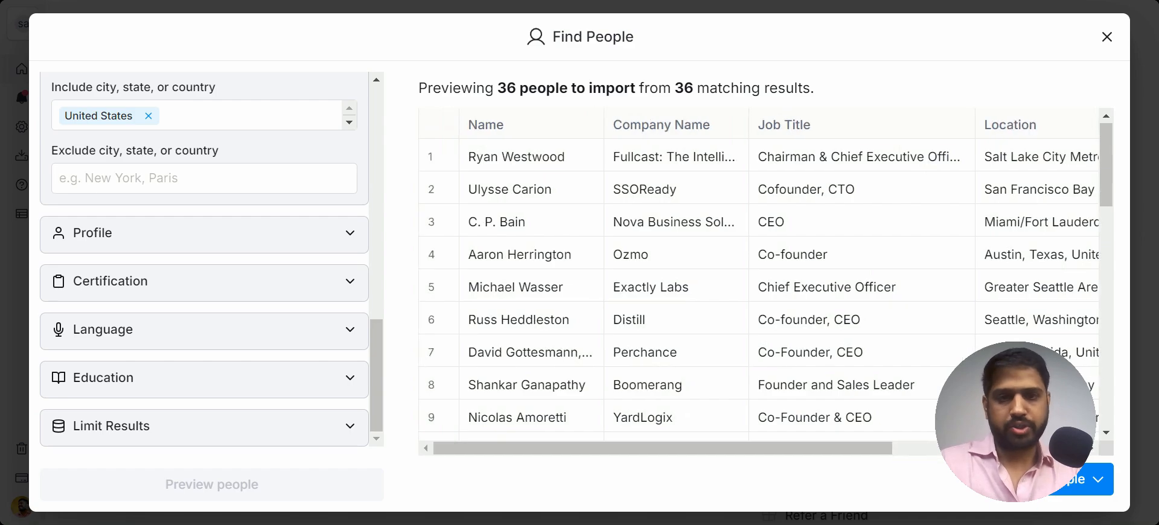
scroll(758, 288, right, 4)
scroll(759, 288, left, 1)
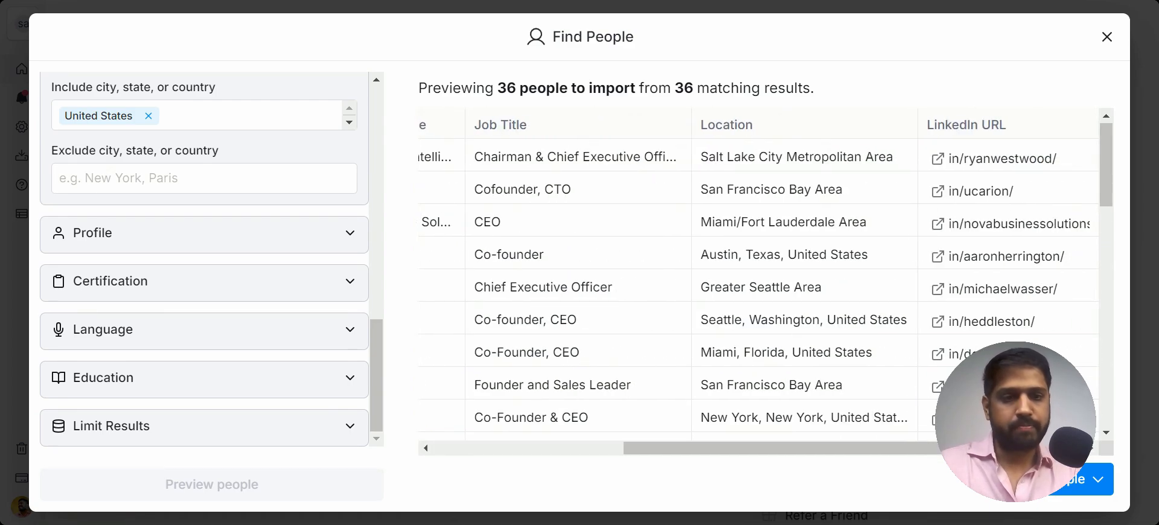
Step: Import the previewed people into the existing CEO/Founders > US> Software Development table
click(1079, 479)
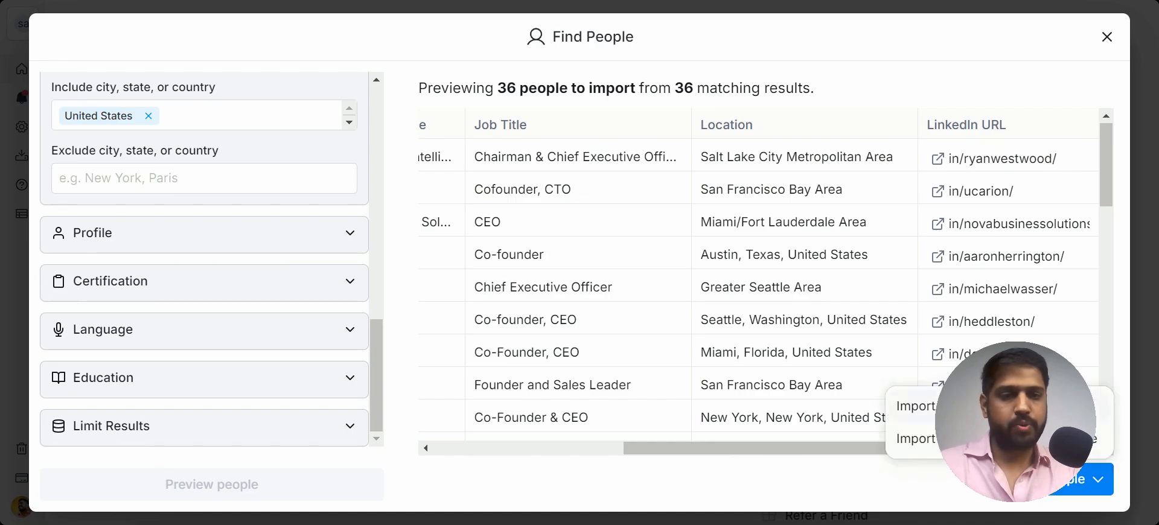
click(1013, 439)
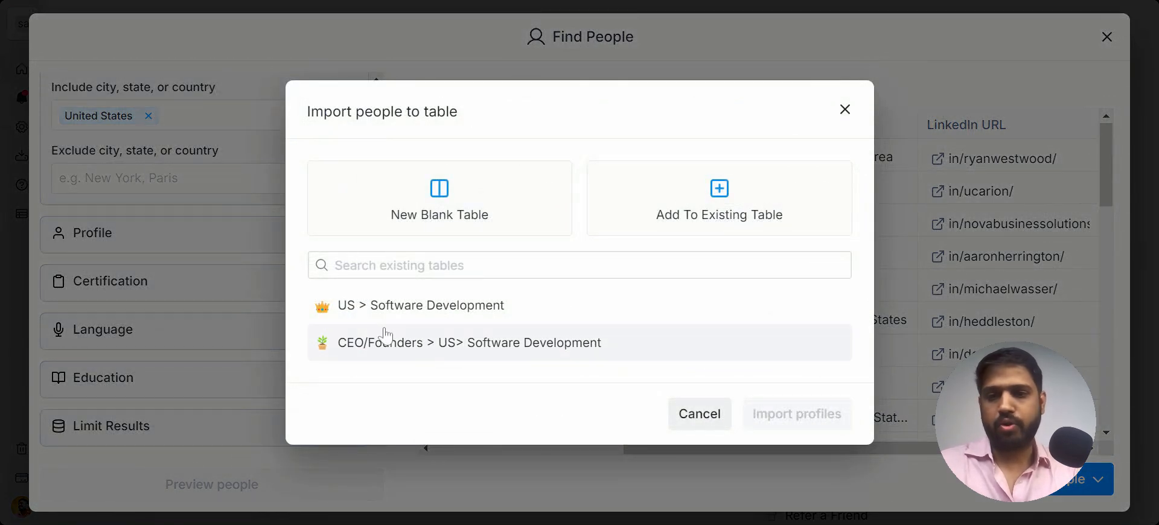
click(494, 350)
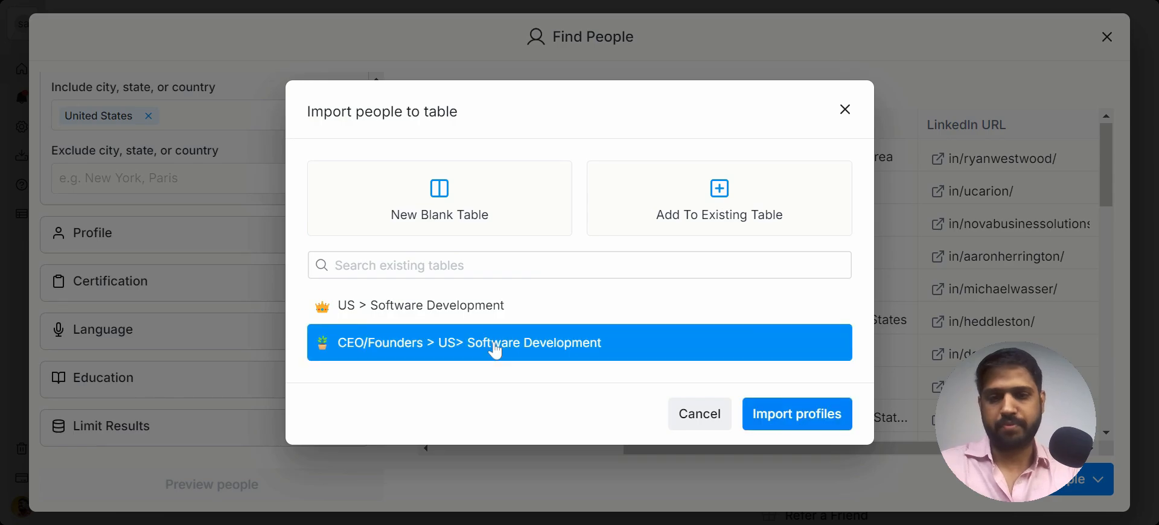
click(795, 415)
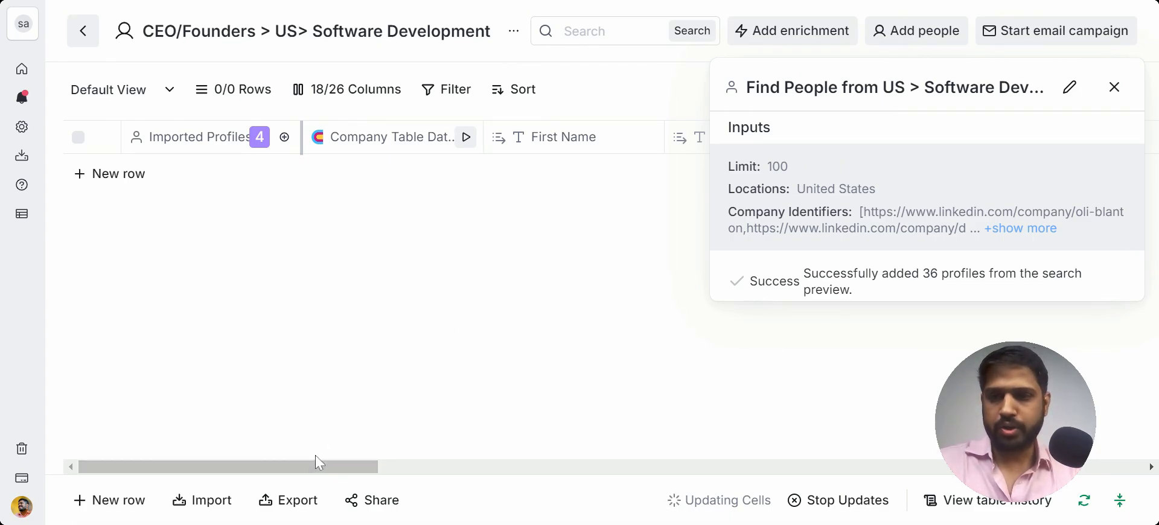
Step: Review the contacts in the Clay → Saleshandy sheet, selecting its Email column
drag(346, 466, 267, 459)
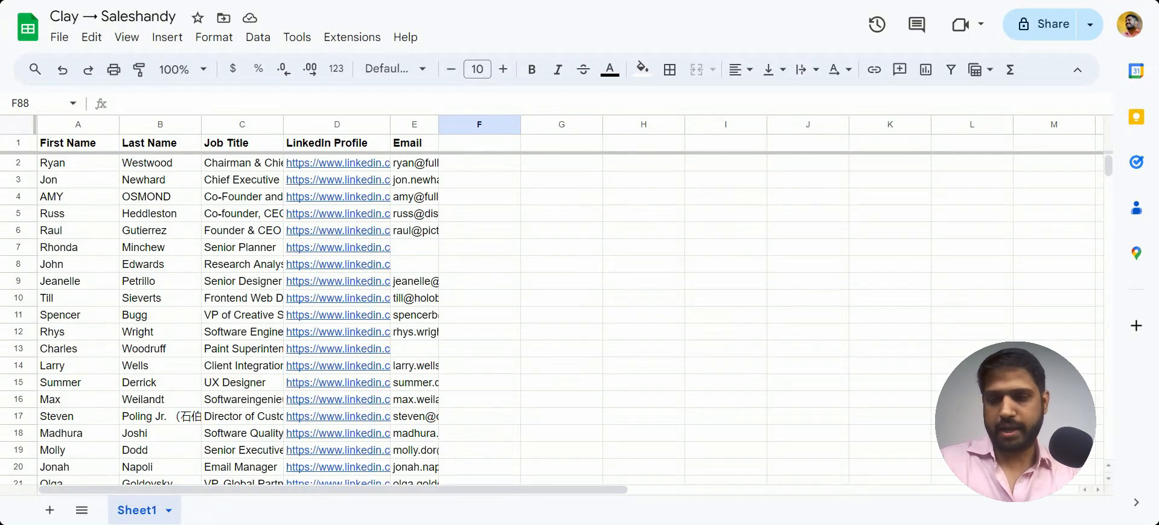
scroll(550, 320, down, 12)
scroll(550, 320, up, 12)
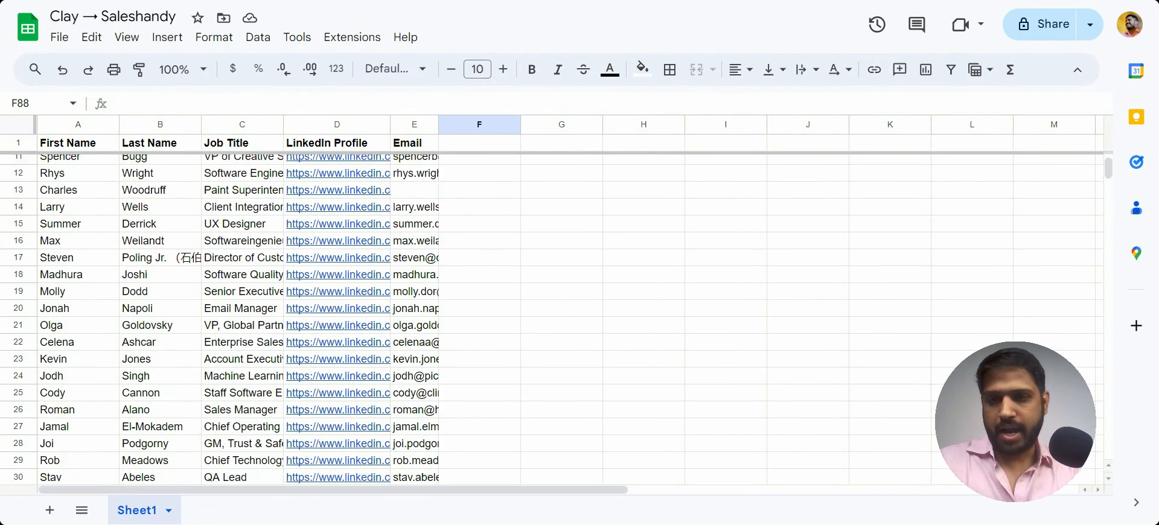
click(336, 124)
click(410, 123)
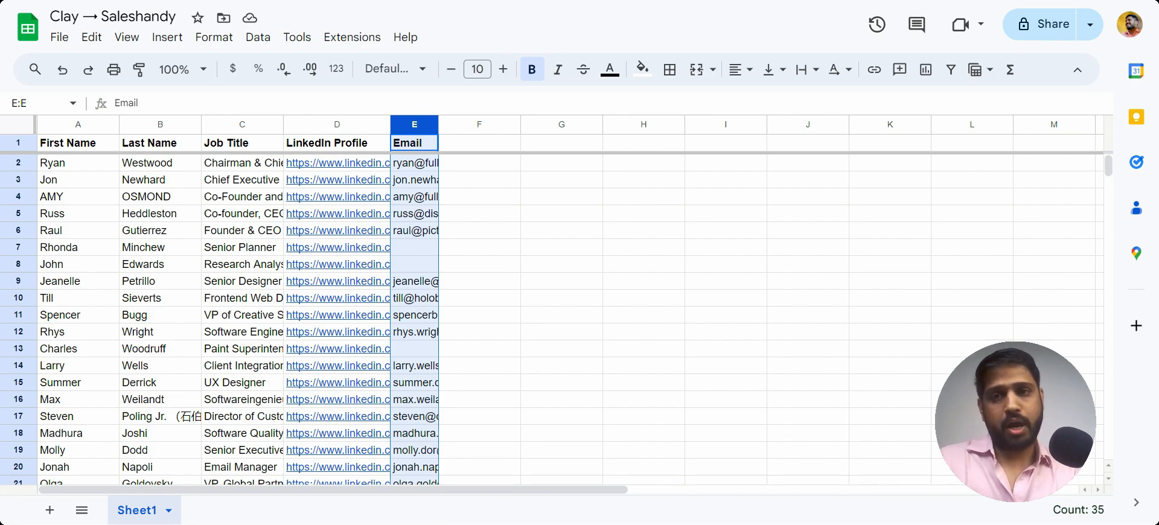
click(530, 231)
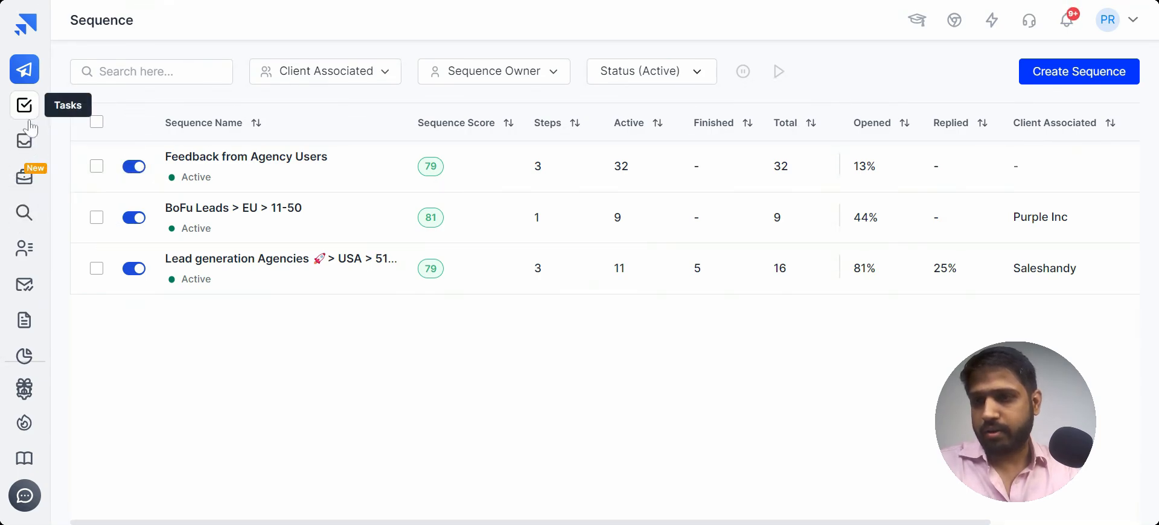
Step: Compare the Clay table's enriched email columns with the sheet rows that lack emails
click(22, 250)
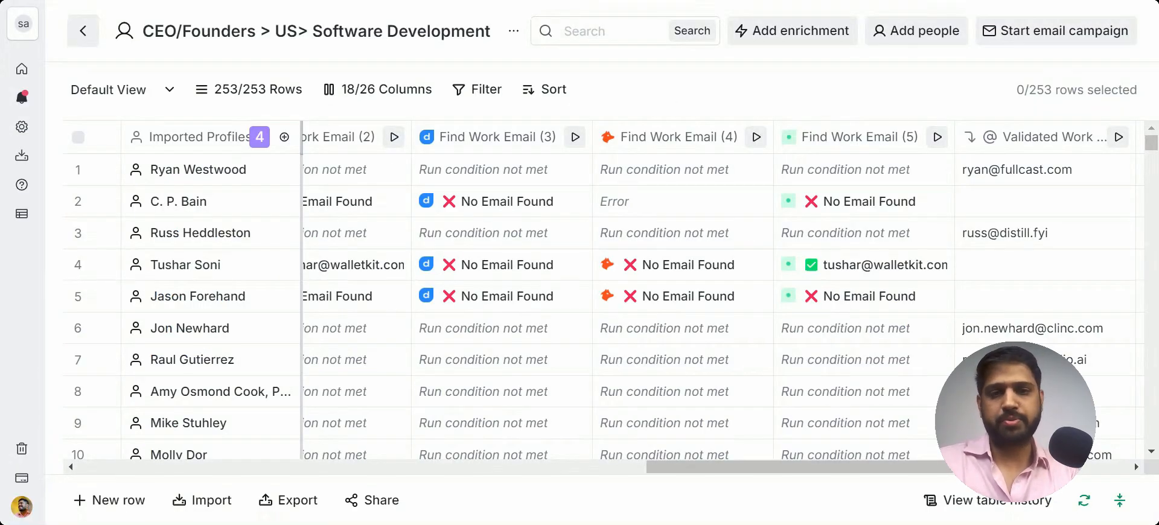
scroll(511, 251, left, 5)
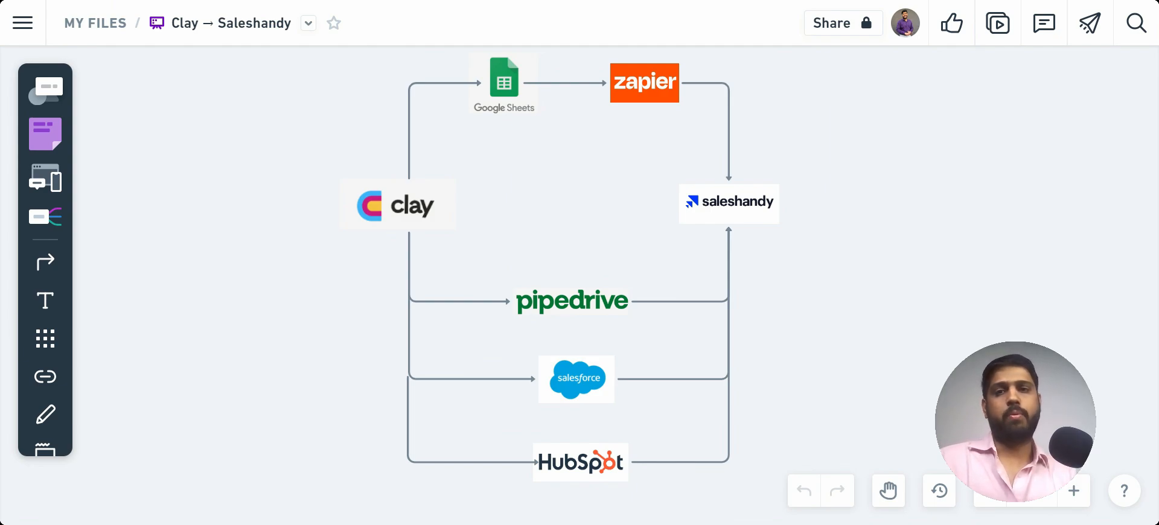
click(674, 0)
drag(18, 247, 18, 264)
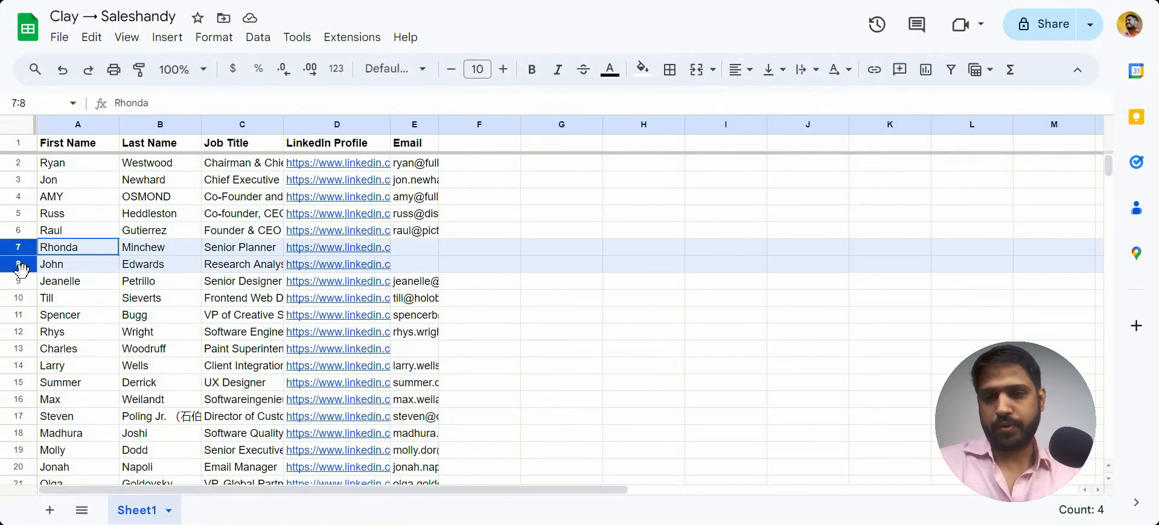
click(403, 252)
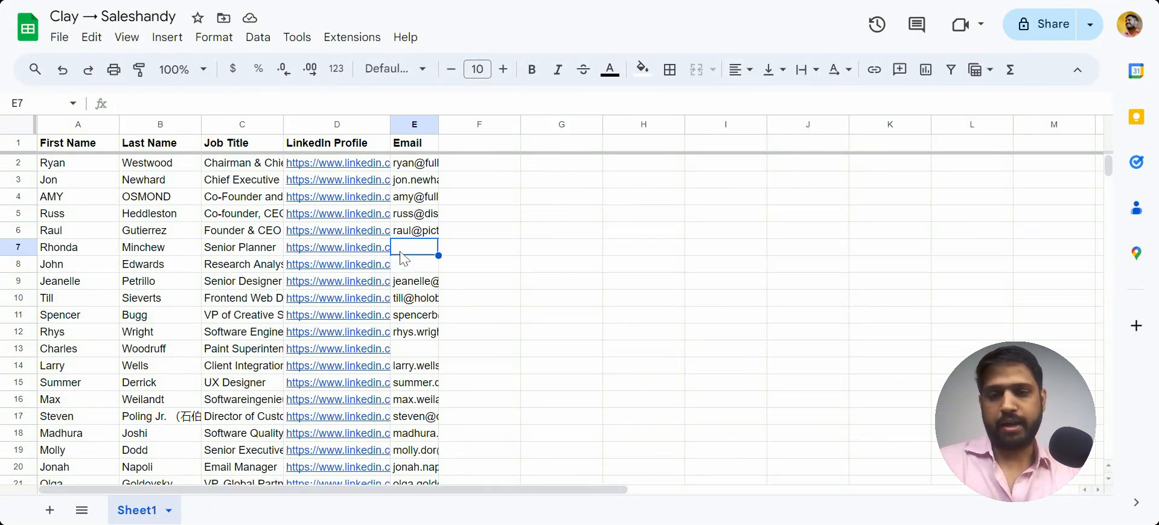
scroll(403, 258, down, 2)
scroll(403, 258, up, 2)
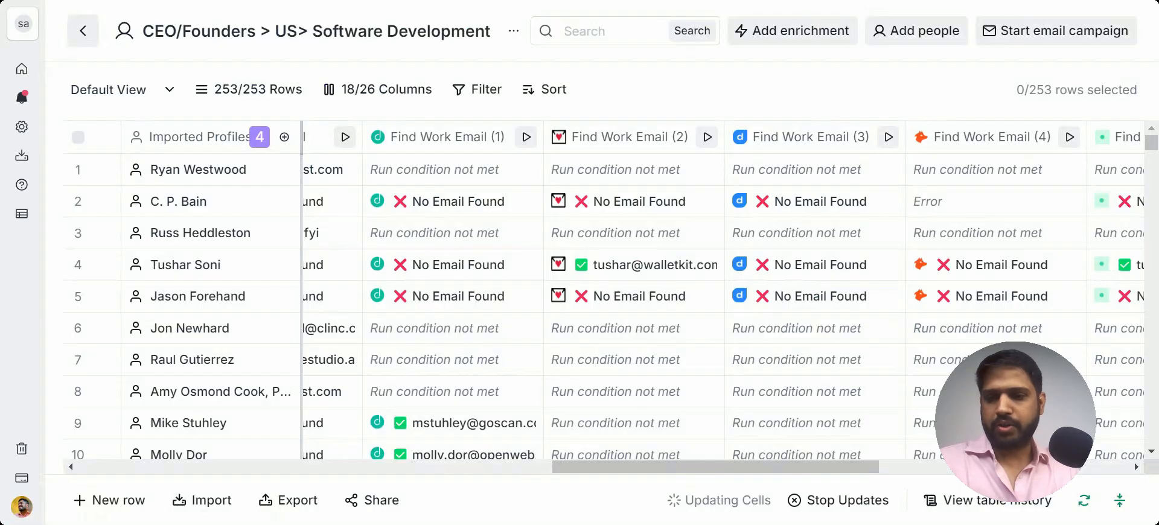
Step: Browse the table's export destinations and the Saleshandy Integrations settings, then close the export options
click(285, 501)
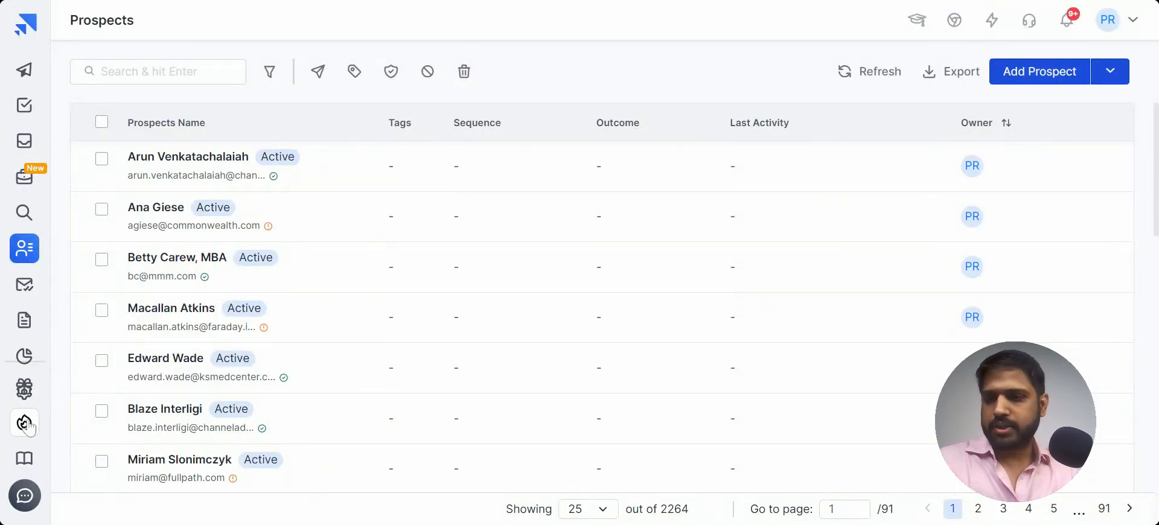
click(24, 393)
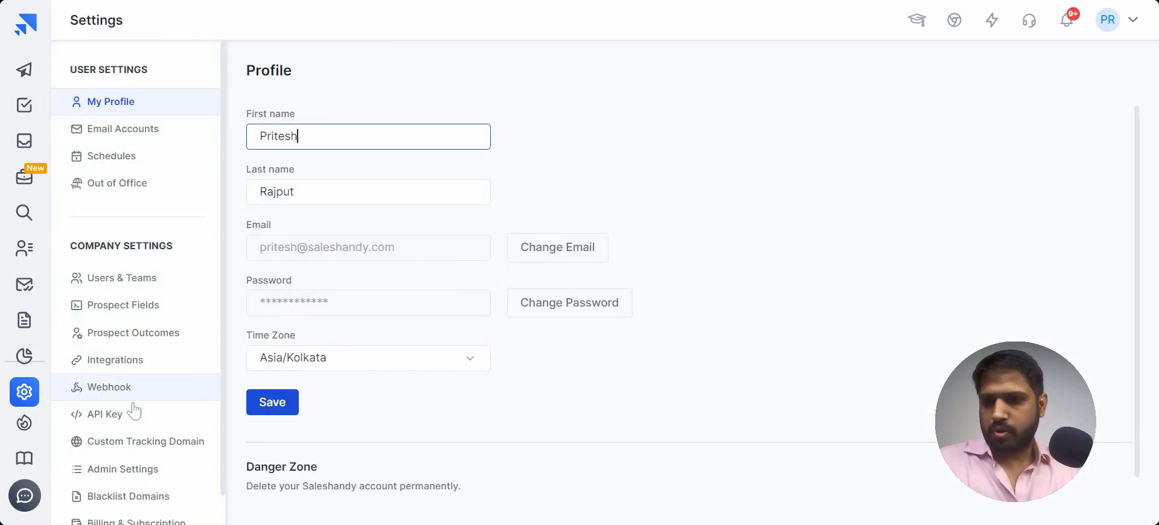
scroll(134, 425, down, 1)
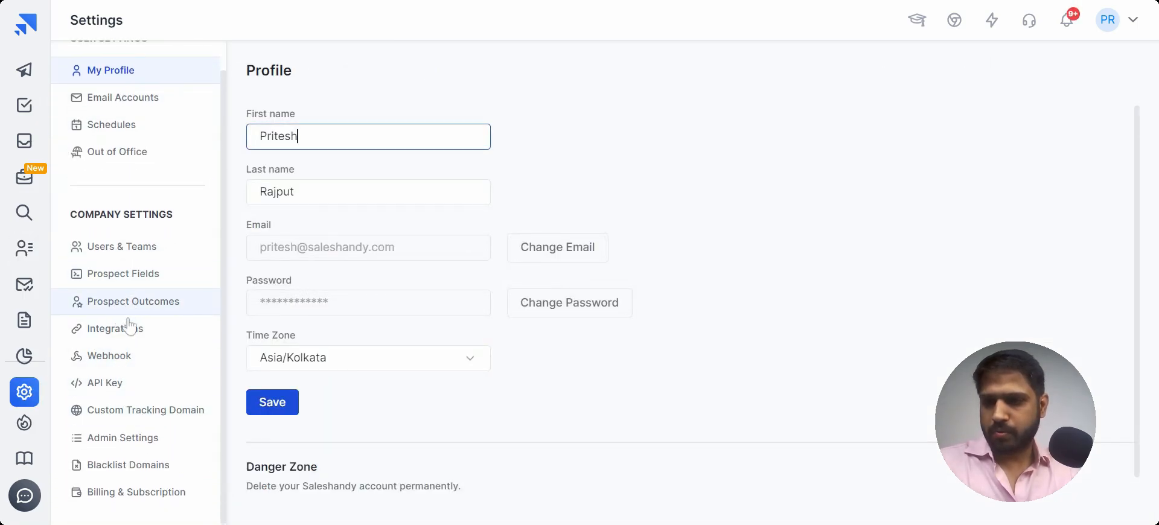
click(103, 336)
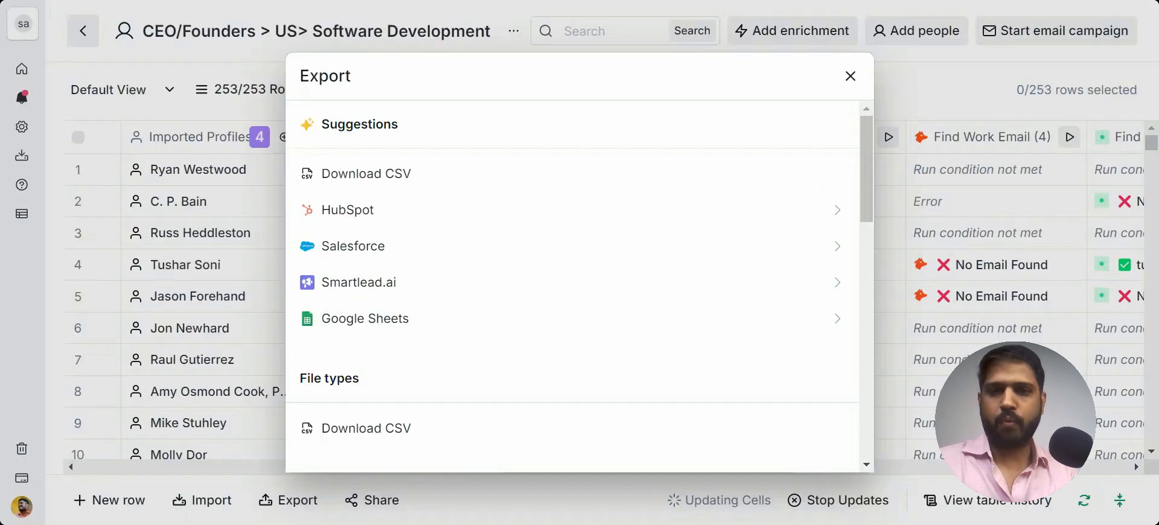
click(850, 77)
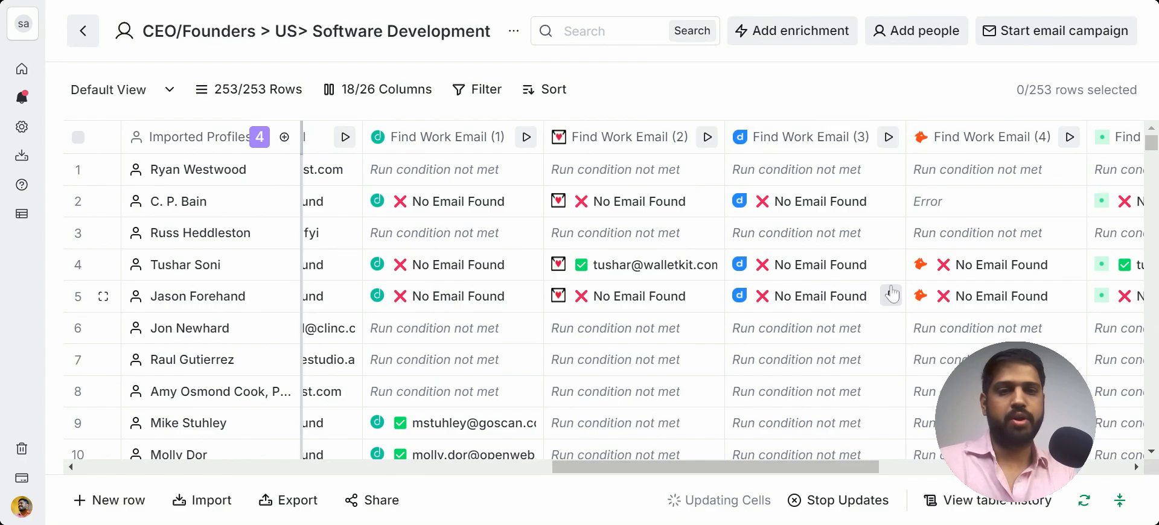
Step: Scroll through the table's work email enrichment columns
scroll(892, 294, right, 5)
scroll(892, 294, right, 3)
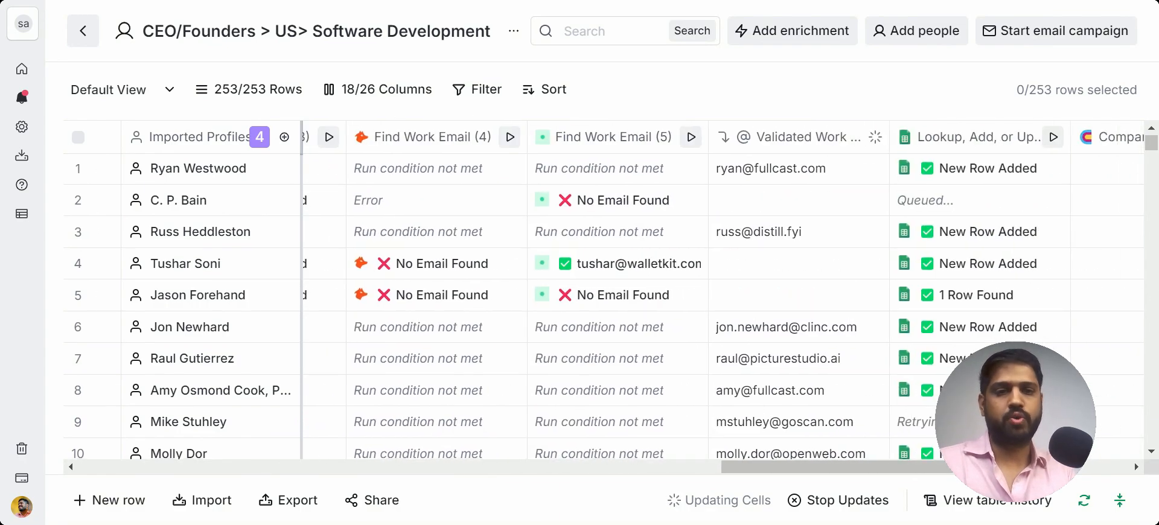
scroll(730, 296, left, 8)
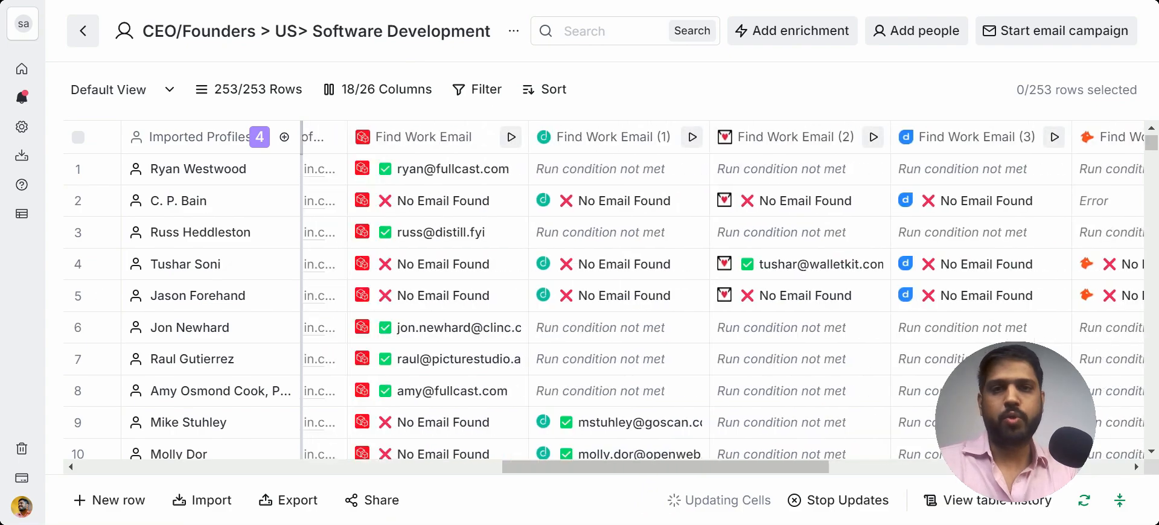